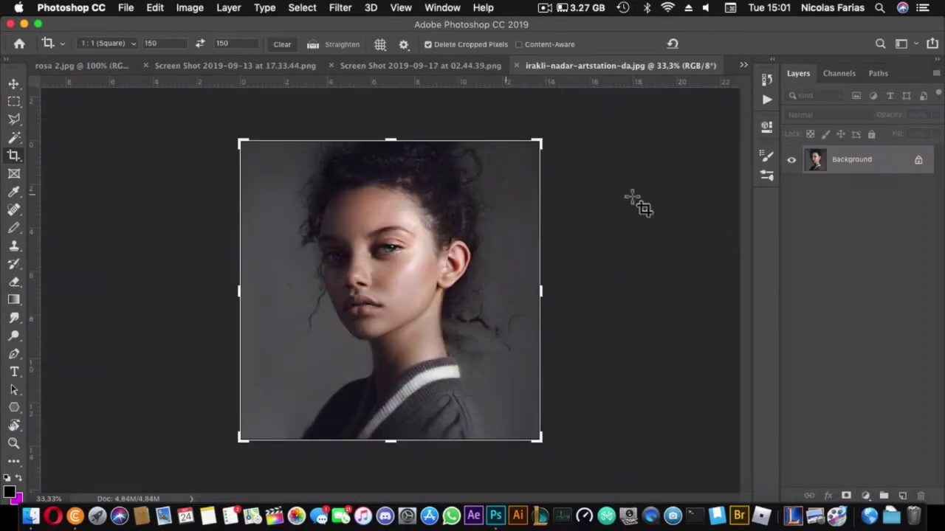
{"action": "left_click", "coordinate": [13, 85]}
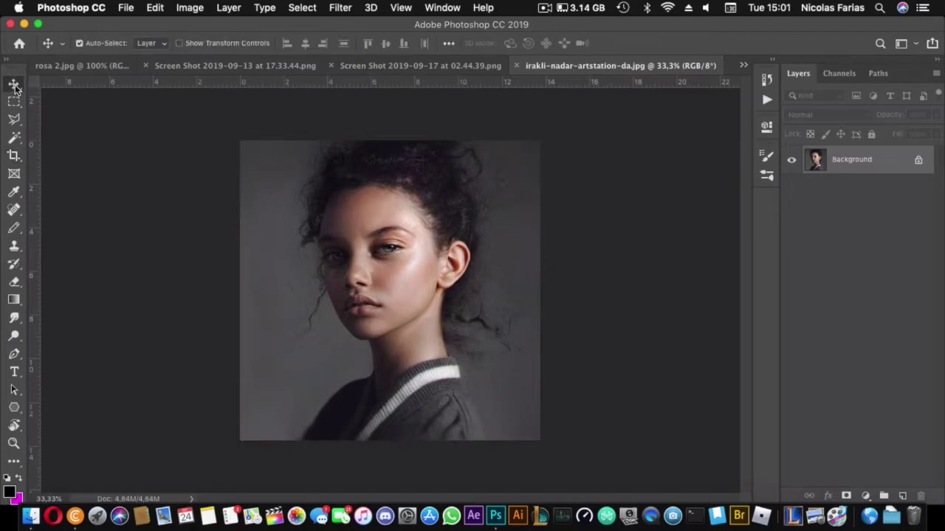
{"action": "right_click", "coordinate": [15, 86]}
{"action": "left_click", "coordinate": [14, 102]}
{"action": "left_click", "coordinate": [13, 102]}
{"action": "right_click", "coordinate": [15, 105]}
{"action": "left_click", "coordinate": [13, 84]}
Step: Look through the open images and bring up Screen Shot 2019-09-13 at 17.33.44.png
{"action": "left_click", "coordinate": [417, 64]}
{"action": "left_click", "coordinate": [199, 65]}
{"action": "key", "text": "ctrl+shift+Tab"}
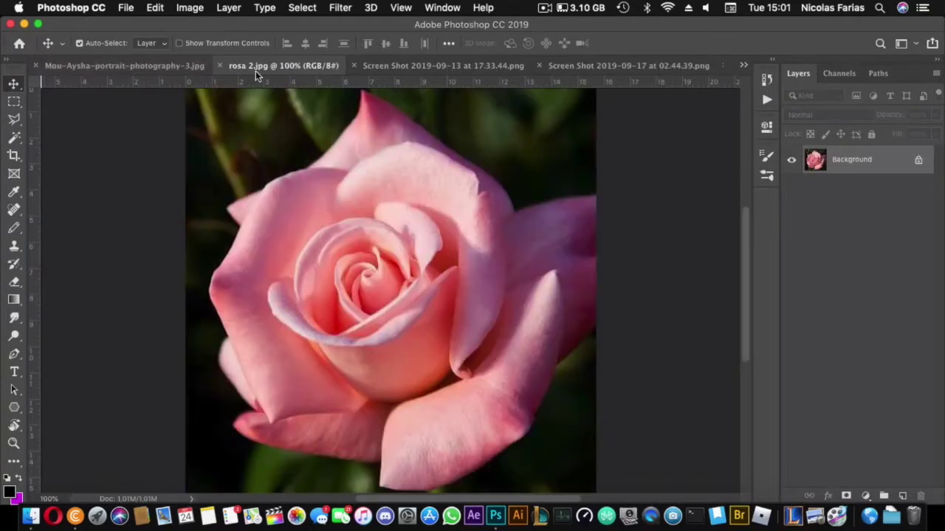
{"action": "left_click", "coordinate": [197, 63]}
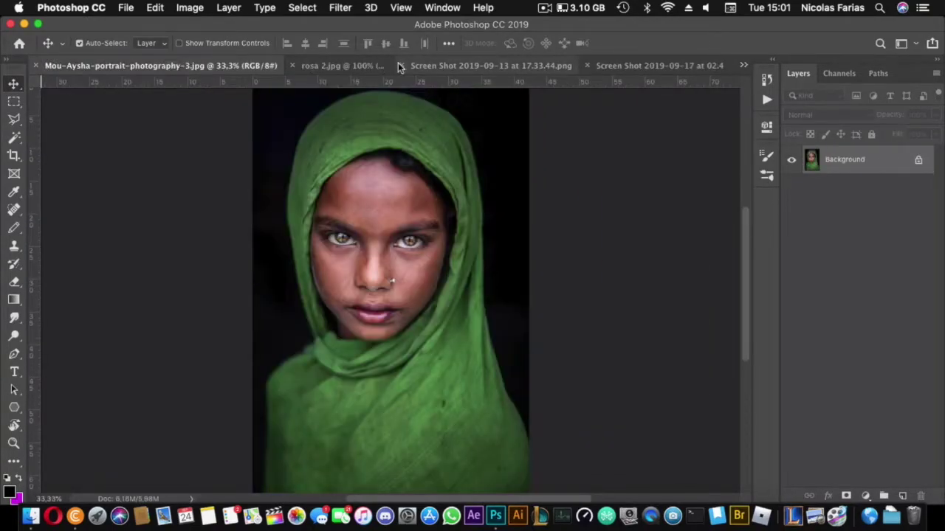
{"action": "left_click", "coordinate": [363, 66]}
{"action": "left_click", "coordinate": [435, 66]}
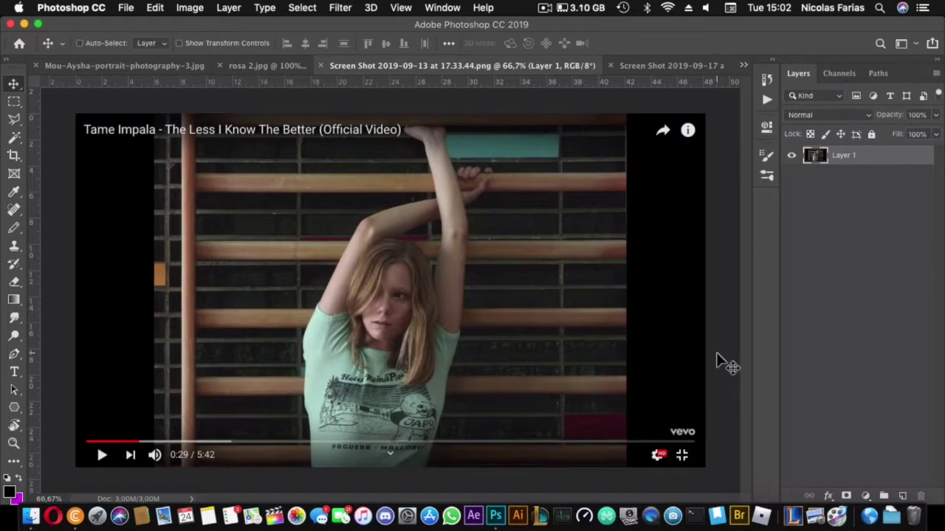
Step: Copy a tall rectangular area around the woman onto its own layer and delete the original full-frame layer
{"action": "key", "text": "super"}
{"action": "key", "text": "m"}
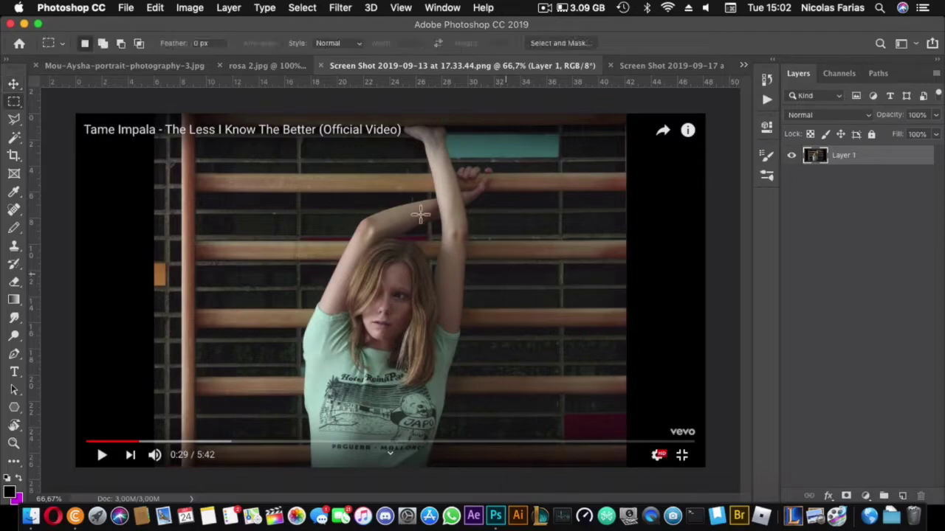
{"action": "left_click_drag", "start_coordinate": [255, 136], "coordinate": [527, 463]}
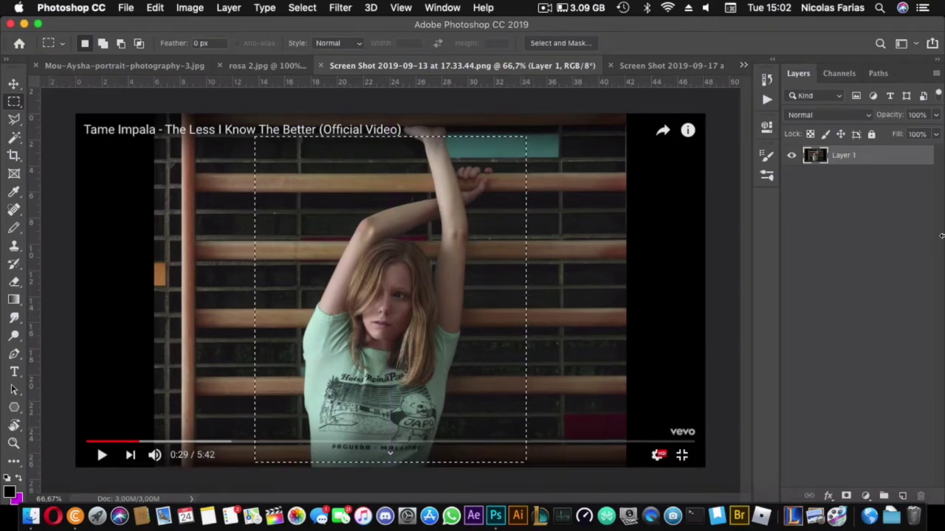
{"action": "key", "text": "super+j"}
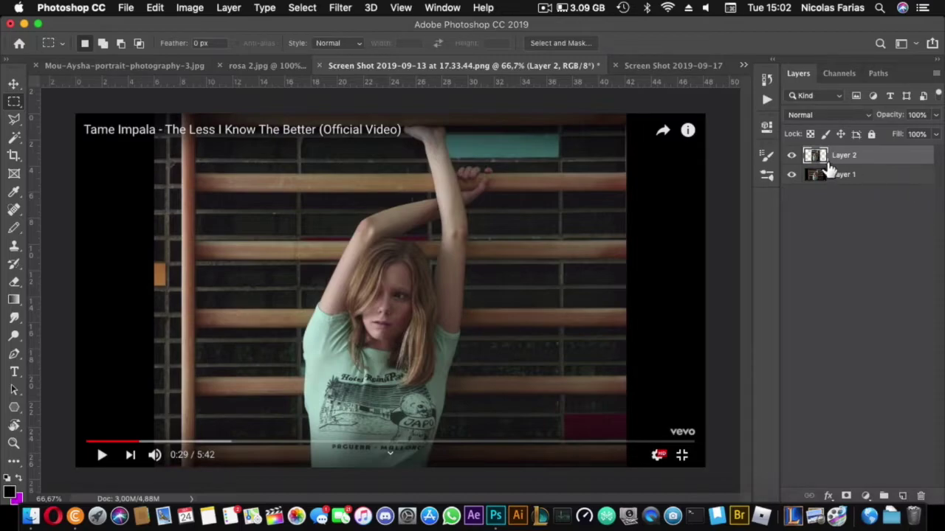
{"action": "left_click_drag", "start_coordinate": [816, 177], "coordinate": [921, 496]}
{"action": "left_click_drag", "start_coordinate": [366, 291], "coordinate": [363, 273]}
Step: Add a new layer filled with black beneath the woman's layer and shift her cutout slightly into place
{"action": "left_click", "coordinate": [902, 496]}
{"action": "key", "text": "super+BackSpace"}
{"action": "key", "text": "d"}
{"action": "key", "text": "x"}
{"action": "key", "text": "super+BackSpace"}
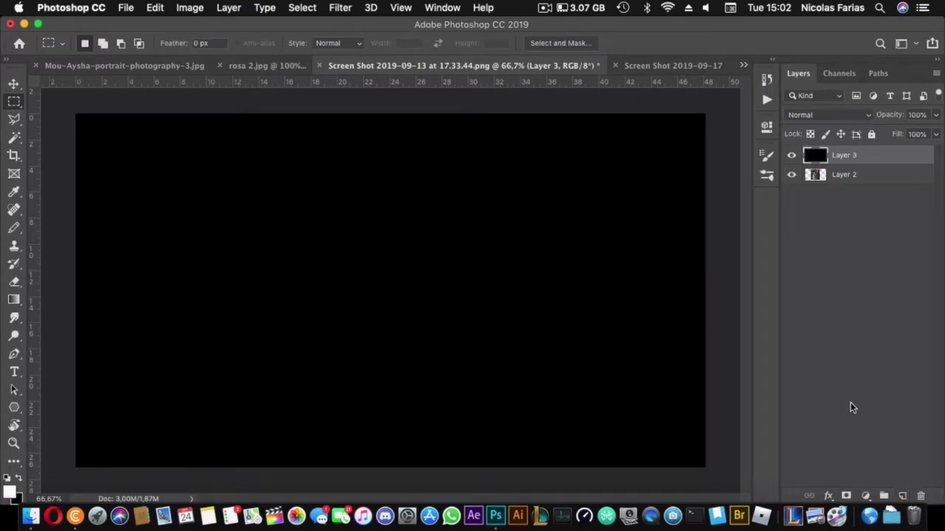
{"action": "left_click_drag", "start_coordinate": [873, 166], "coordinate": [871, 190]}
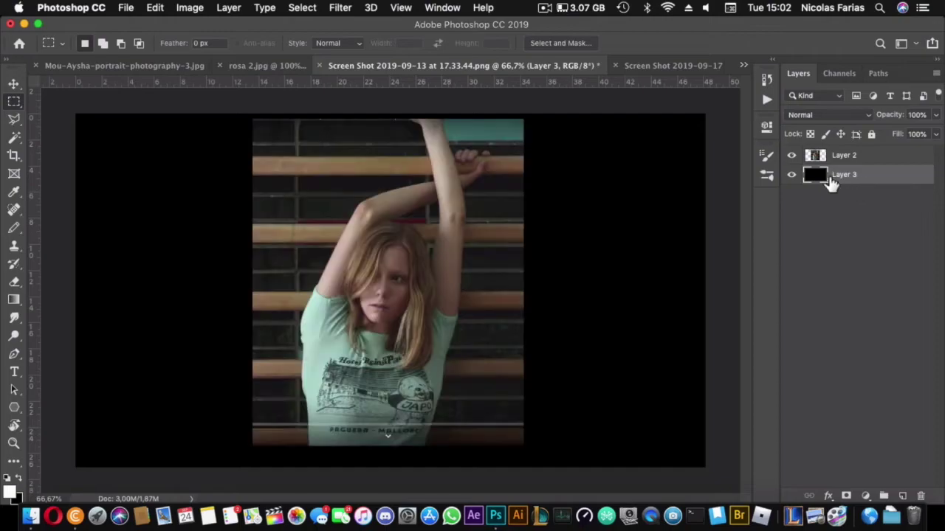
{"action": "left_click", "coordinate": [816, 155]}
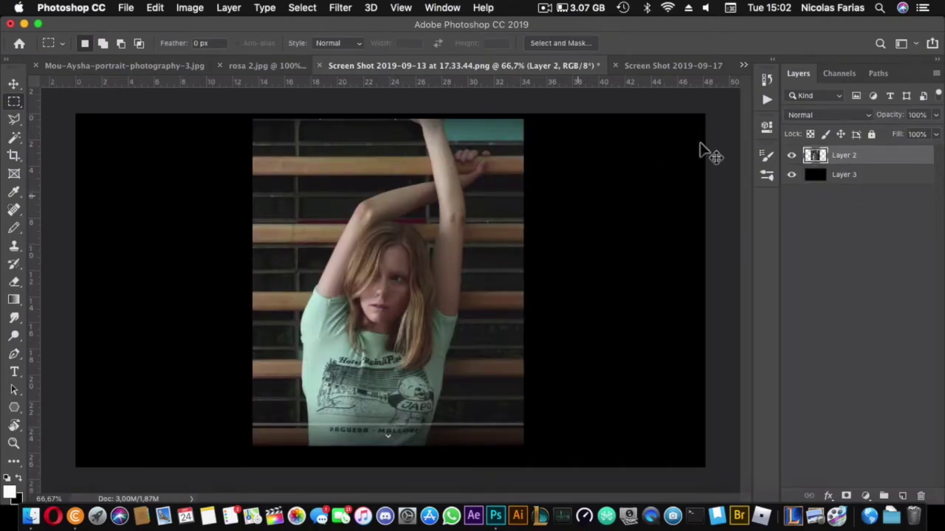
{"action": "left_click_drag", "start_coordinate": [366, 248], "coordinate": [371, 250]}
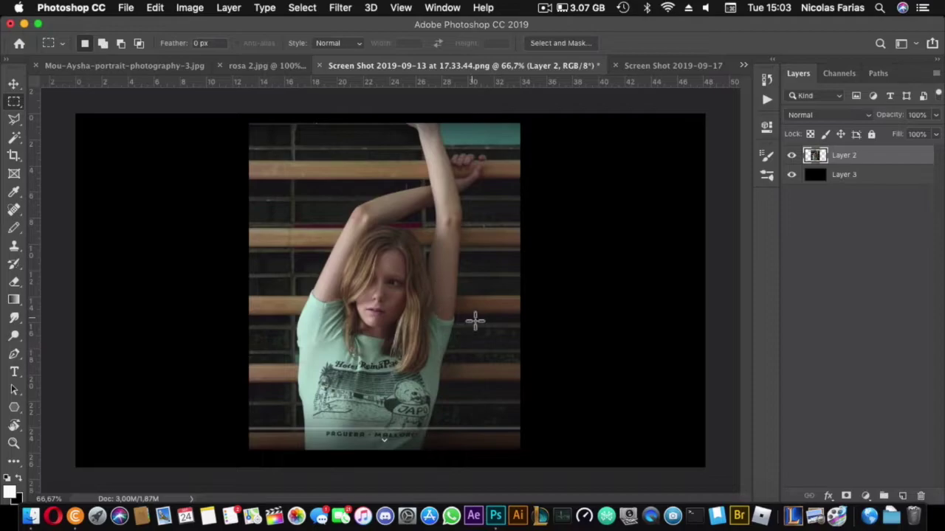
Step: Apply Black & White to the woman's layer with Reds 68, Yellows 38, Greens 226, Cyans 64, Blues -12 and Magentas -145
{"action": "left_click", "coordinate": [190, 7]}
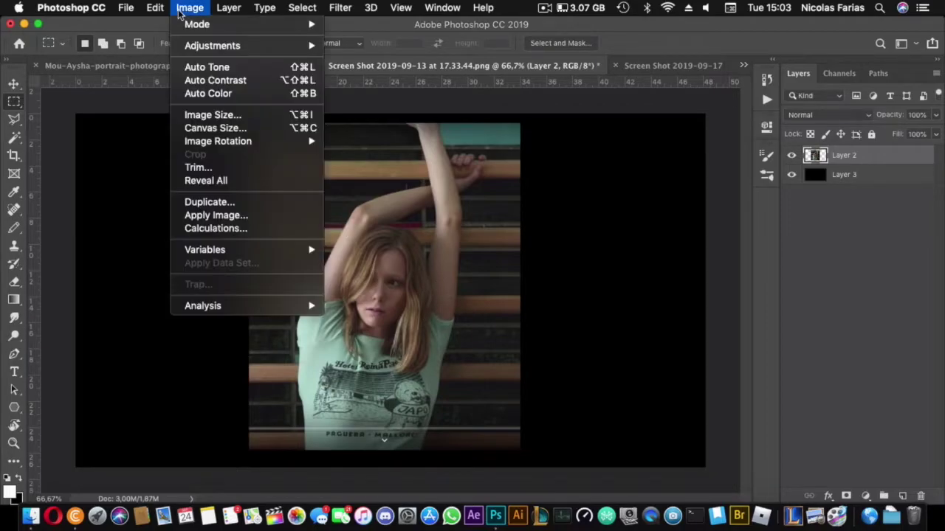
{"action": "mouse_move", "coordinate": [209, 26]}
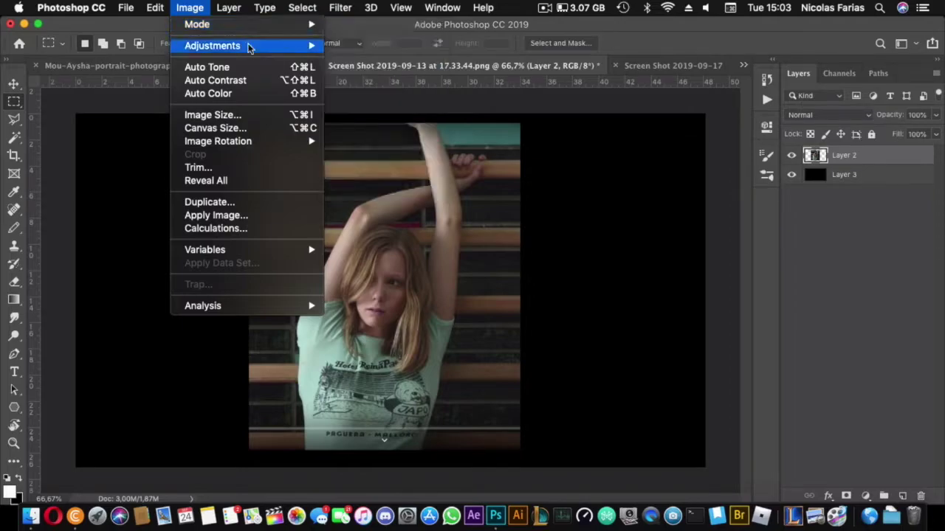
{"action": "mouse_move", "coordinate": [250, 47]}
{"action": "left_click", "coordinate": [406, 146]}
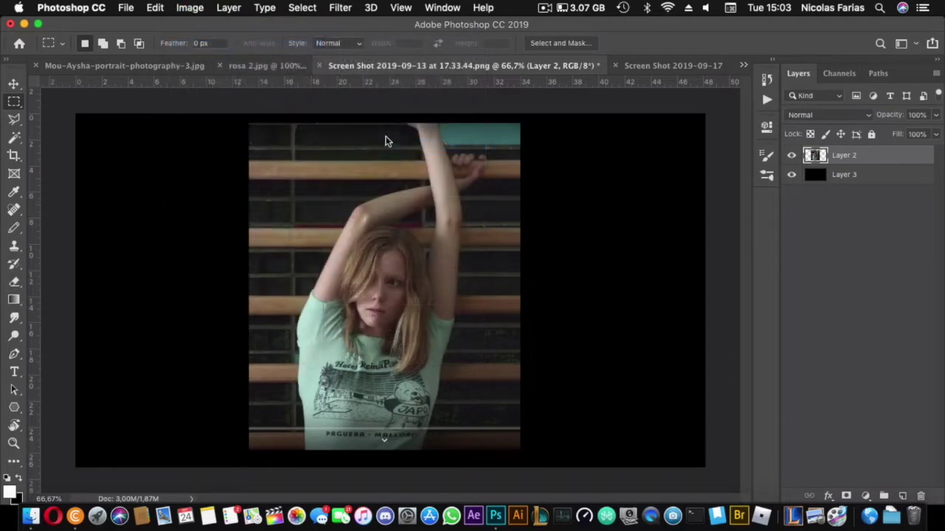
{"action": "mouse_move", "coordinate": [708, 165]}
{"action": "left_mouse_down"}
{"action": "mouse_move", "coordinate": [676, 166]}
{"action": "mouse_move", "coordinate": [754, 165]}
{"action": "mouse_move", "coordinate": [671, 164]}
{"action": "mouse_move", "coordinate": [716, 163]}
{"action": "left_mouse_up"}
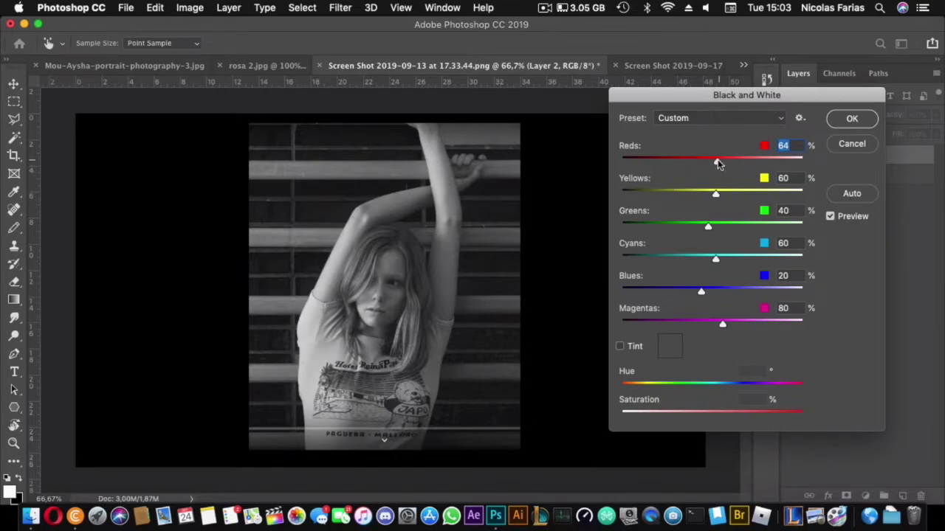
{"action": "left_click_drag", "start_coordinate": [693, 162], "coordinate": [769, 162]}
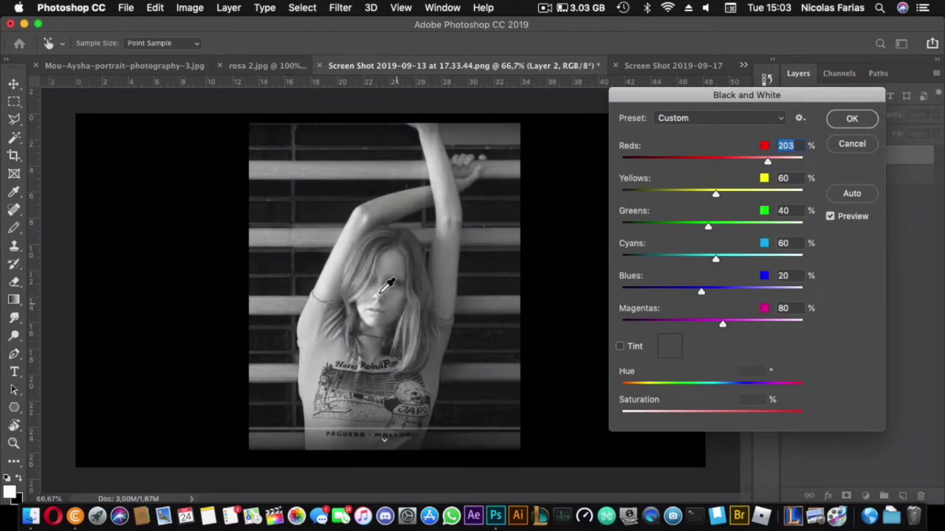
{"action": "left_click_drag", "start_coordinate": [771, 160], "coordinate": [776, 228]}
{"action": "mouse_move", "coordinate": [714, 262]}
{"action": "left_mouse_down"}
{"action": "mouse_move", "coordinate": [758, 260]}
{"action": "mouse_move", "coordinate": [699, 260]}
{"action": "mouse_move", "coordinate": [716, 259]}
{"action": "left_mouse_up"}
{"action": "mouse_move", "coordinate": [701, 294]}
{"action": "left_mouse_down"}
{"action": "mouse_move", "coordinate": [739, 294]}
{"action": "mouse_move", "coordinate": [665, 293]}
{"action": "mouse_move", "coordinate": [760, 293]}
{"action": "mouse_move", "coordinate": [689, 290]}
{"action": "left_mouse_up"}
{"action": "left_click_drag", "start_coordinate": [723, 325], "coordinate": [641, 322]}
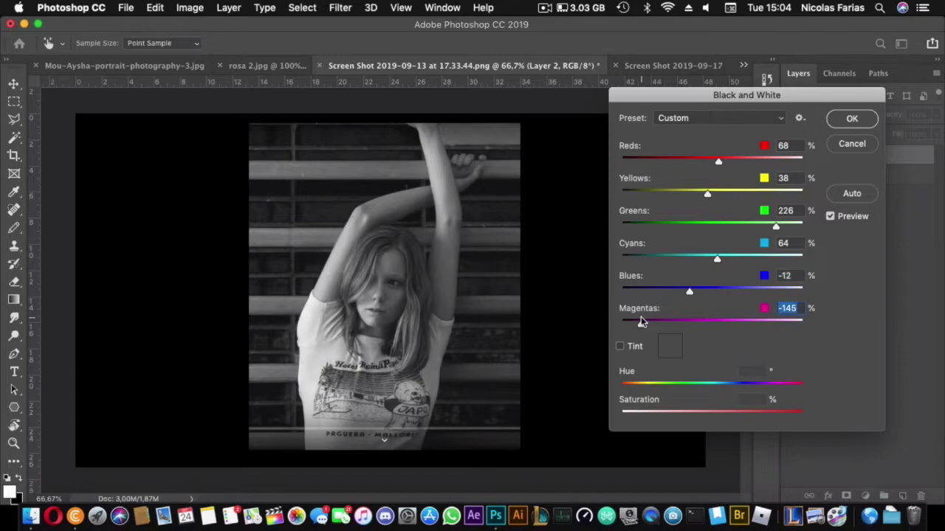
{"action": "left_click", "coordinate": [852, 121]}
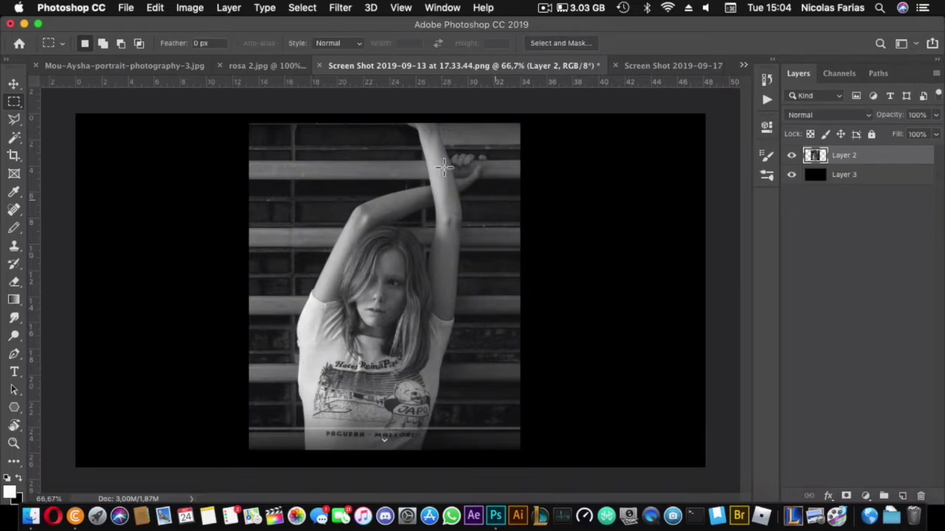
Step: Start a Posterize adjustment on the woman's layer and try 17, 4, 15, 10 and 8 levels
{"action": "left_click", "coordinate": [190, 8]}
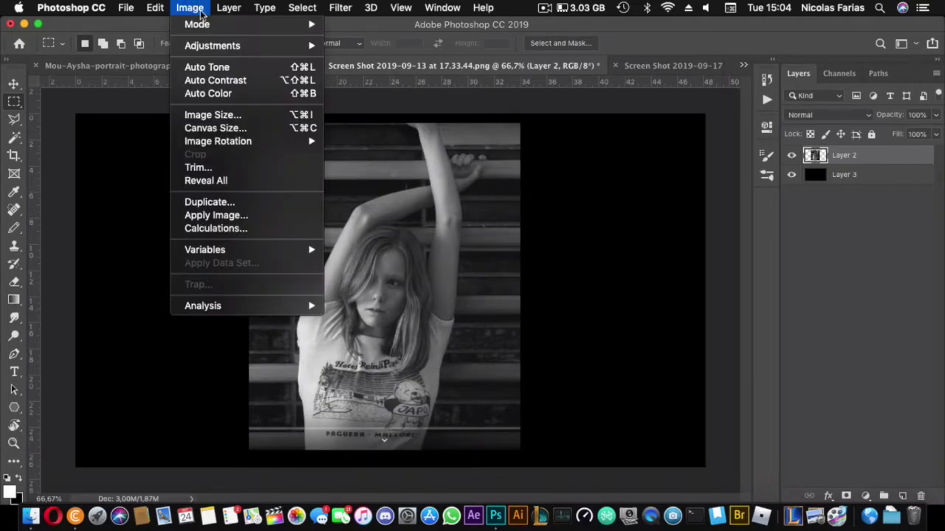
{"action": "mouse_move", "coordinate": [196, 48]}
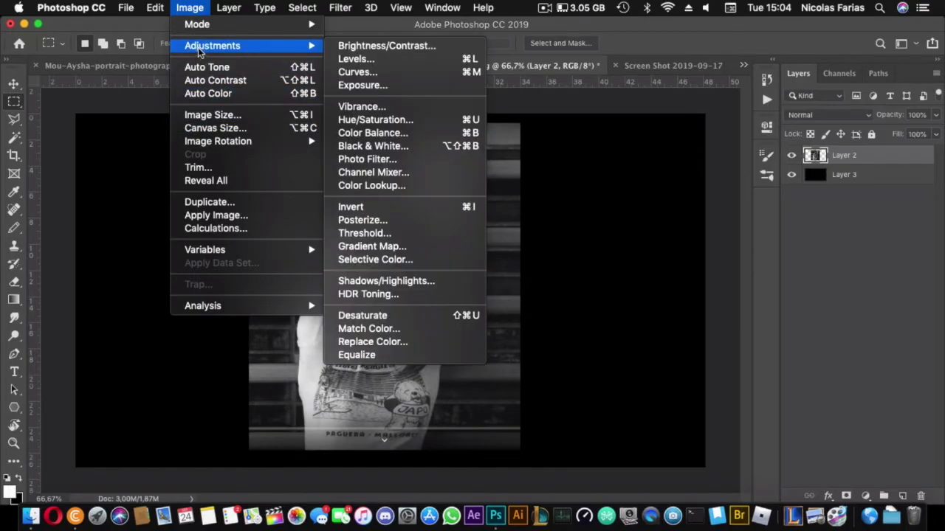
{"action": "left_click", "coordinate": [418, 217]}
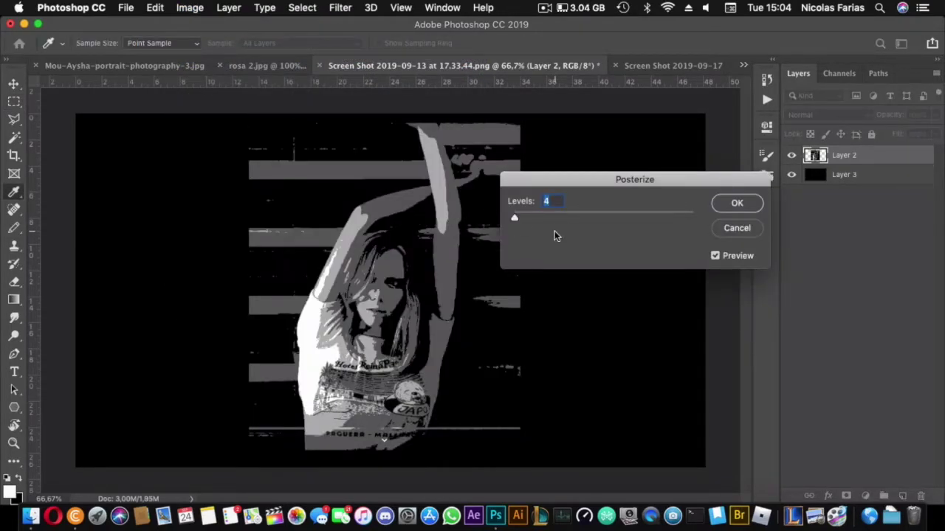
{"action": "left_click_drag", "start_coordinate": [587, 176], "coordinate": [632, 213]}
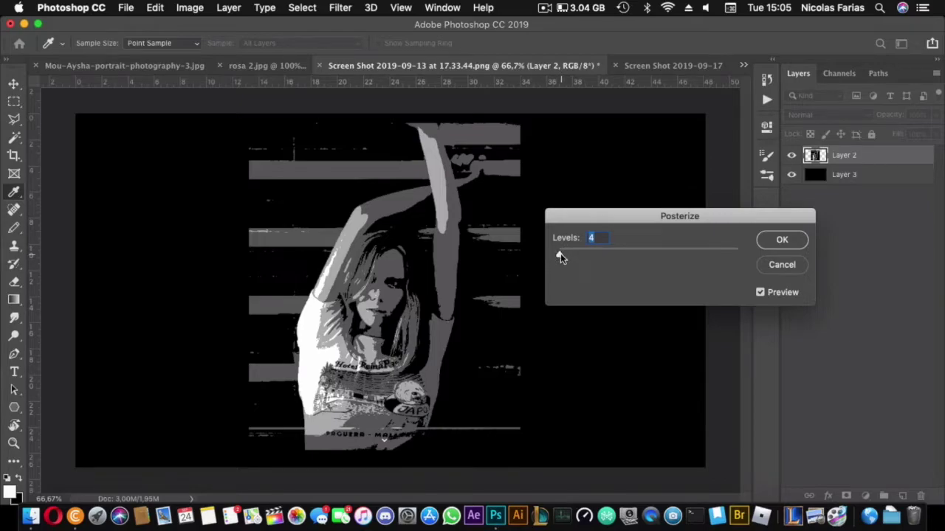
{"action": "mouse_move", "coordinate": [561, 257]}
{"action": "left_mouse_down"}
{"action": "mouse_move", "coordinate": [580, 255]}
{"action": "mouse_move", "coordinate": [559, 257]}
{"action": "mouse_move", "coordinate": [568, 256]}
{"action": "left_mouse_up"}
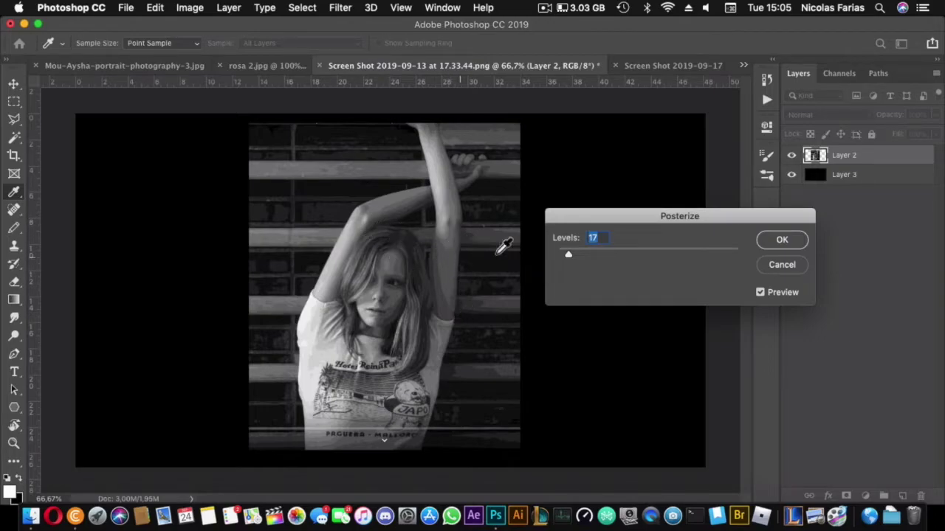
{"action": "left_click_drag", "start_coordinate": [569, 257], "coordinate": [559, 258]}
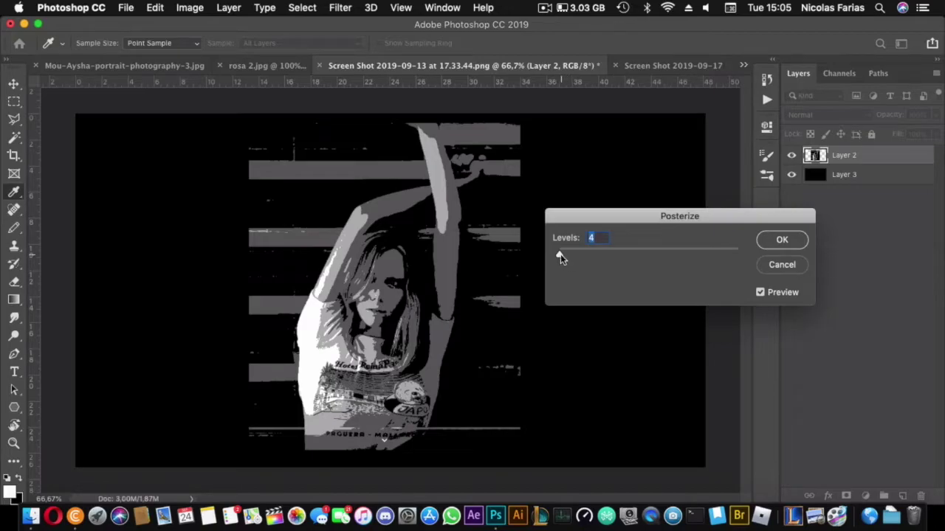
{"action": "left_click_drag", "start_coordinate": [561, 256], "coordinate": [567, 256]}
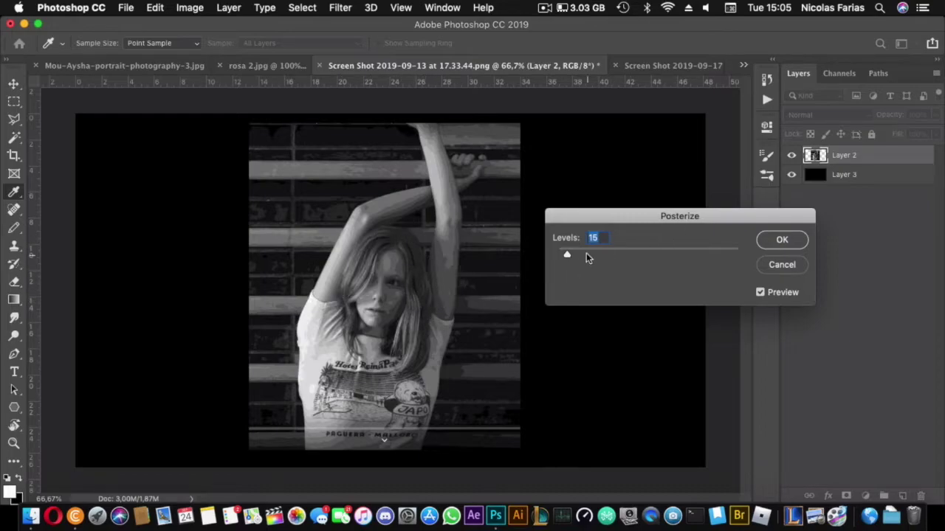
{"action": "mouse_move", "coordinate": [567, 256]}
{"action": "left_mouse_down"}
{"action": "mouse_move", "coordinate": [580, 256]}
{"action": "mouse_move", "coordinate": [564, 259]}
{"action": "left_mouse_up"}
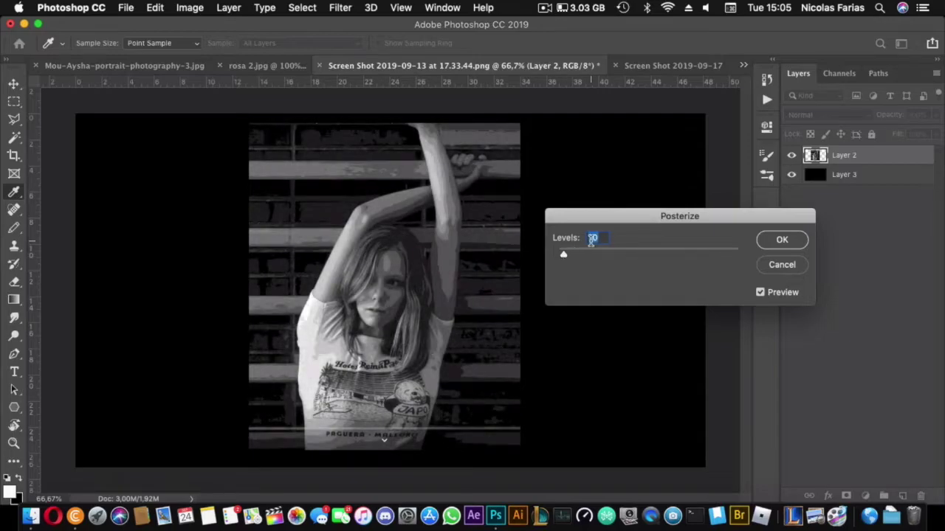
{"action": "type", "text": "8"}
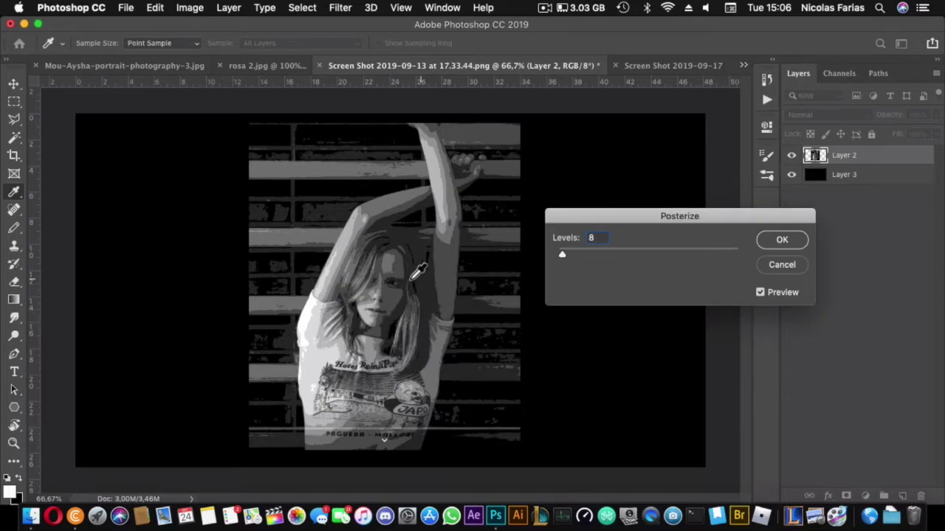
Step: Compare Posterize at 45 and 15 levels close up on the woman's face, and apply it with 131 levels
{"action": "left_click_drag", "start_coordinate": [561, 256], "coordinate": [579, 257]}
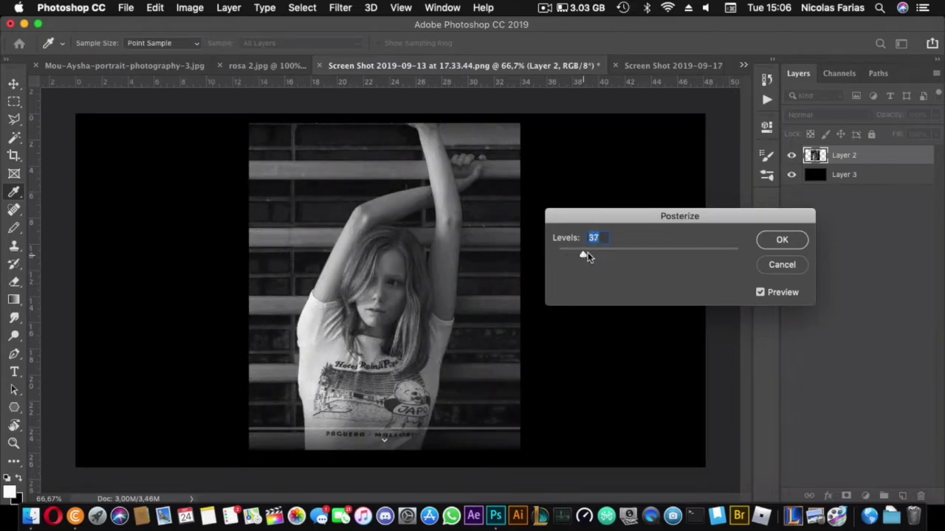
{"action": "key", "text": "super+plus"}
{"action": "key", "text": "super+plus"}
{"action": "key", "text": "super+plus"}
{"action": "key", "text": "super+plus"}
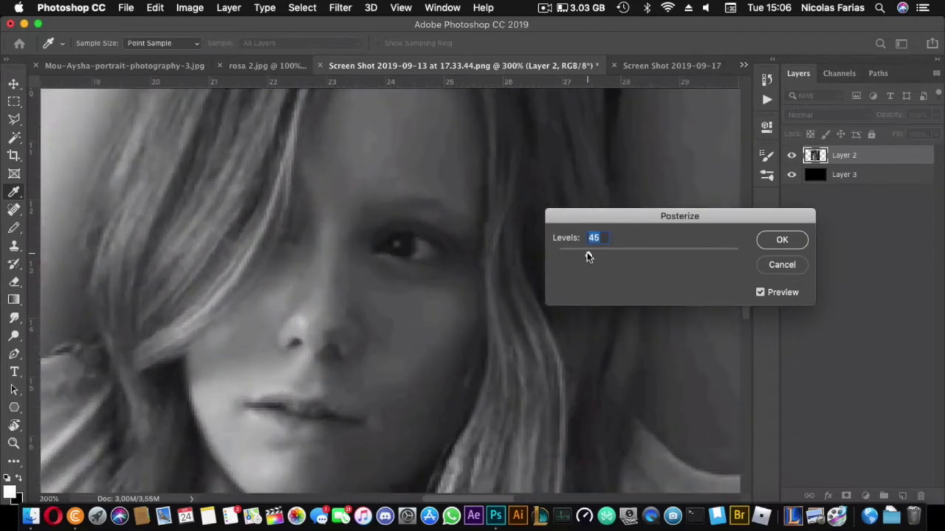
{"action": "key", "text": "super+minus"}
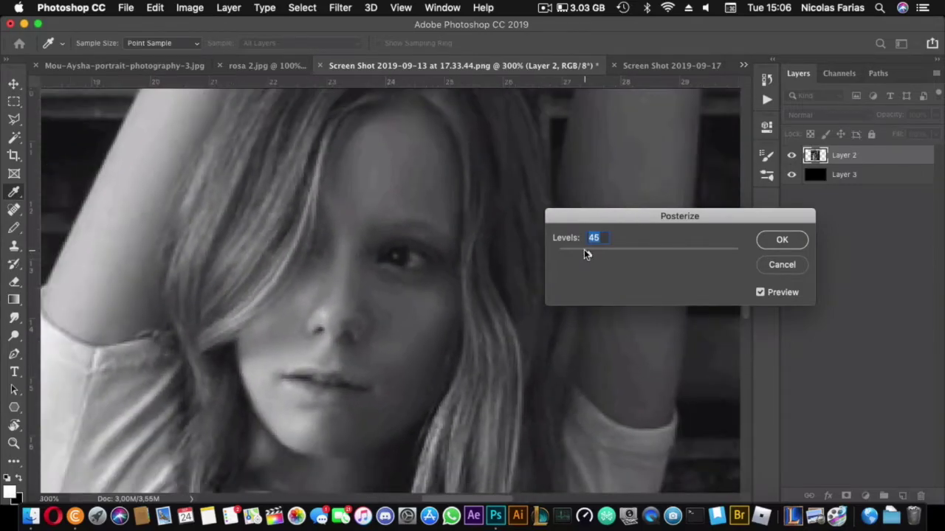
{"action": "left_click_drag", "start_coordinate": [585, 253], "coordinate": [564, 256]}
{"action": "type", "text": "150"}
{"action": "key", "text": "BackSpace"}
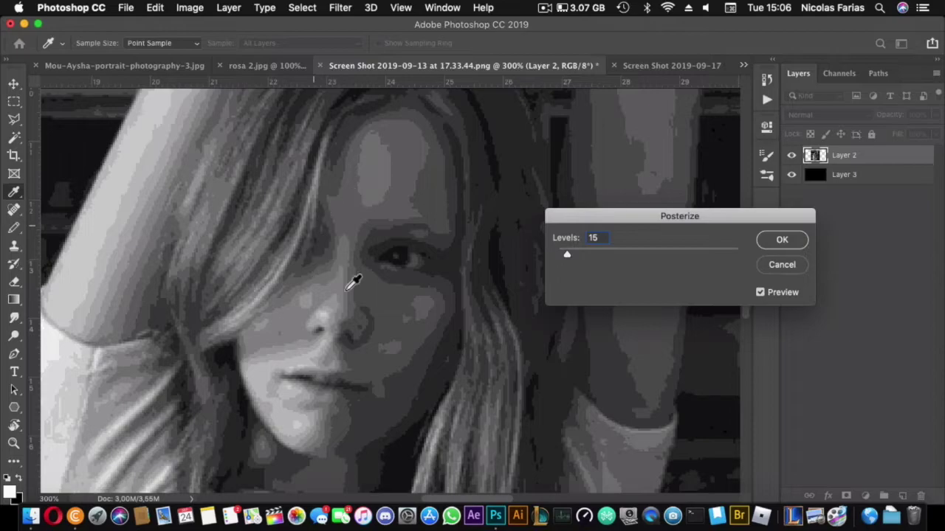
{"action": "left_click_drag", "start_coordinate": [574, 257], "coordinate": [649, 256]}
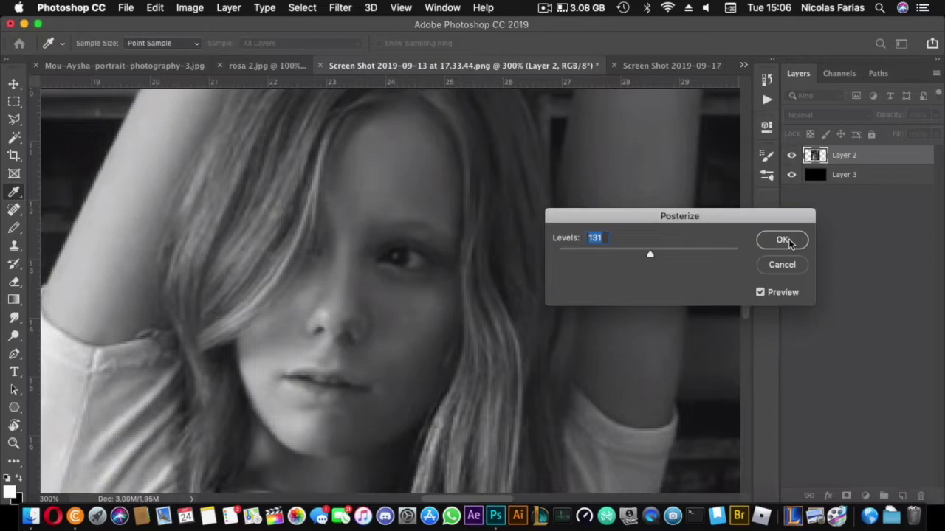
{"action": "left_click", "coordinate": [782, 241]}
Step: Close the posterized photo of the woman with raised arms without saving its changes
{"action": "key", "text": "m"}
{"action": "key", "text": "super+minus"}
{"action": "key", "text": "super+minus"}
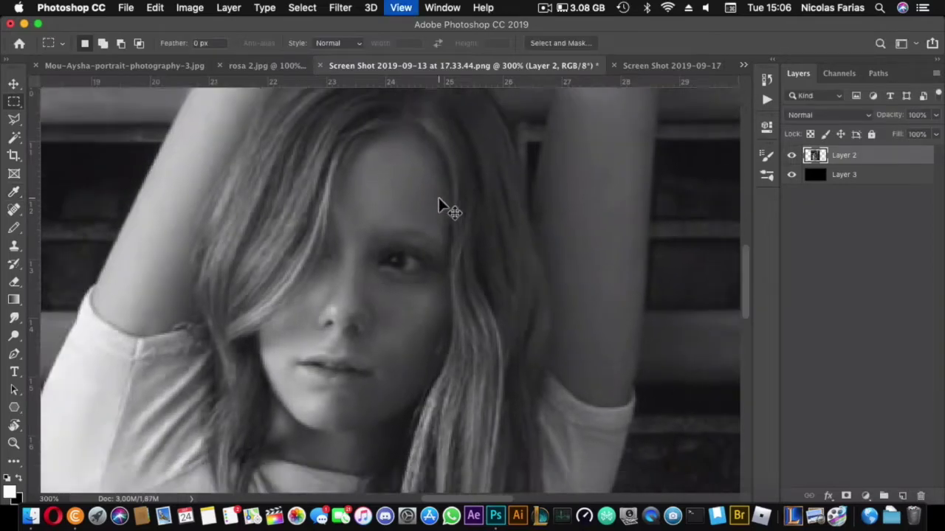
{"action": "key", "text": "super+minus"}
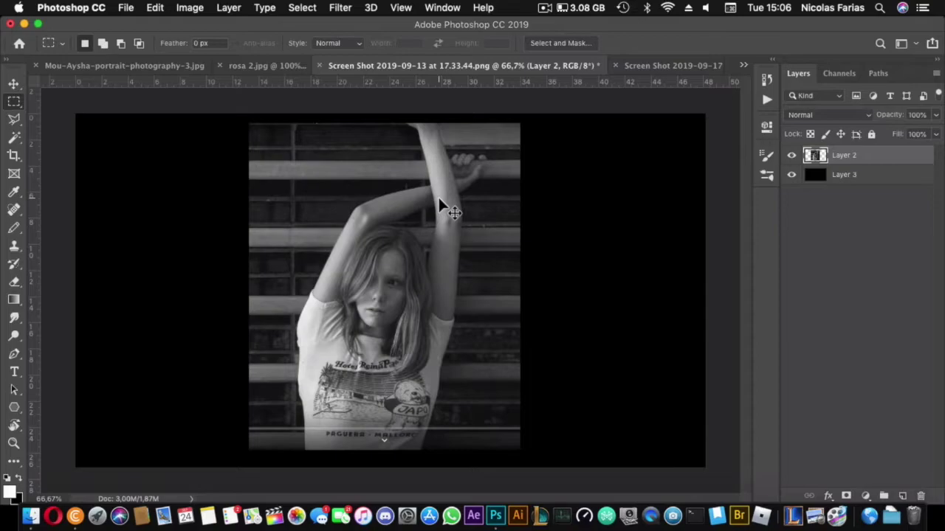
{"action": "key", "text": "super+w"}
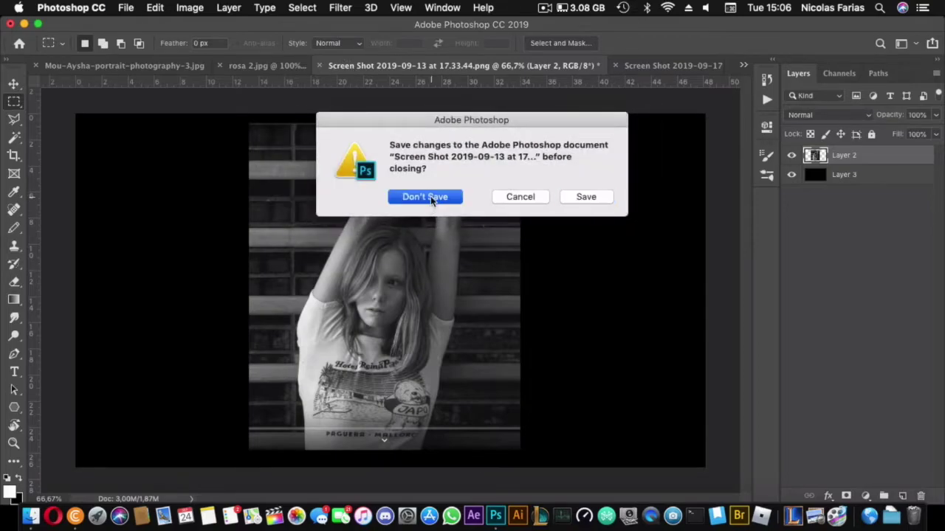
{"action": "left_click", "coordinate": [430, 196]}
Step: Try Hue/Saturation on the rose photo with Saturation at -100, and cancel the adjustment
{"action": "left_click", "coordinate": [194, 7]}
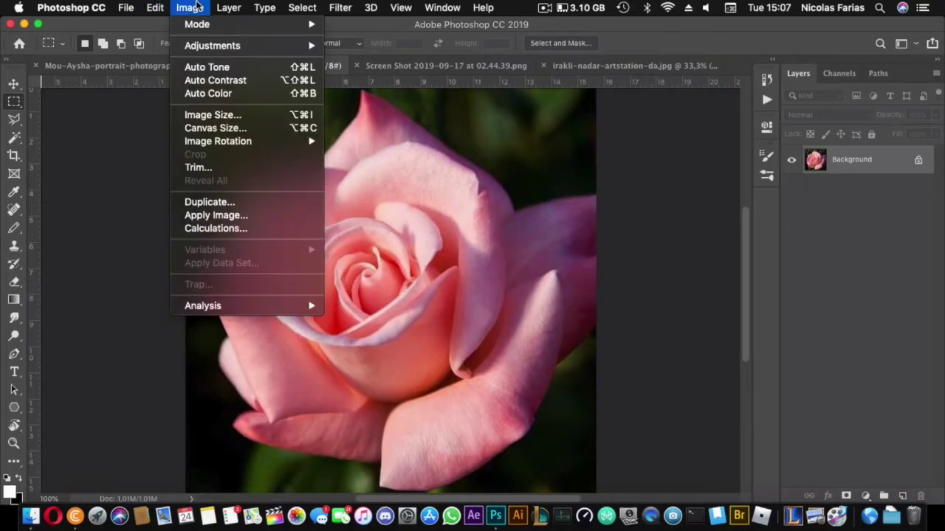
{"action": "left_click", "coordinate": [195, 7]}
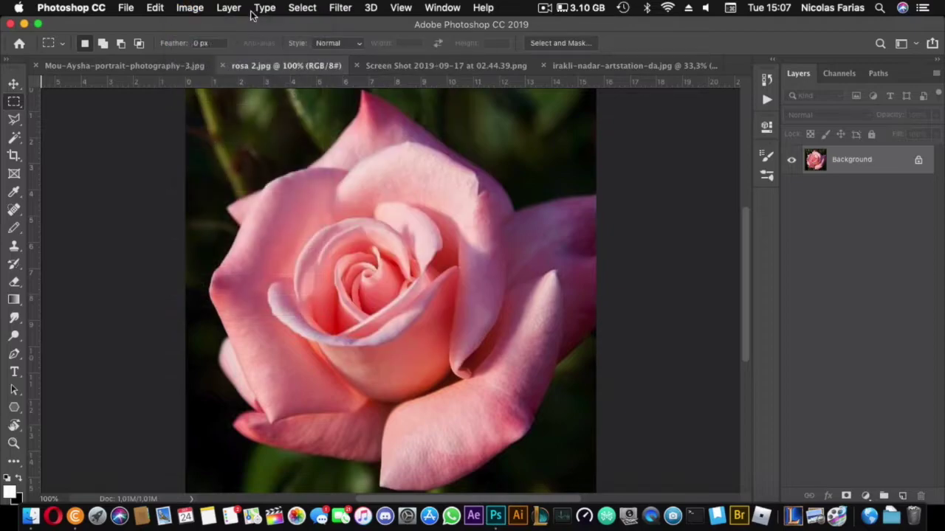
{"action": "key", "text": "super+u"}
{"action": "left_click_drag", "start_coordinate": [733, 224], "coordinate": [569, 226]}
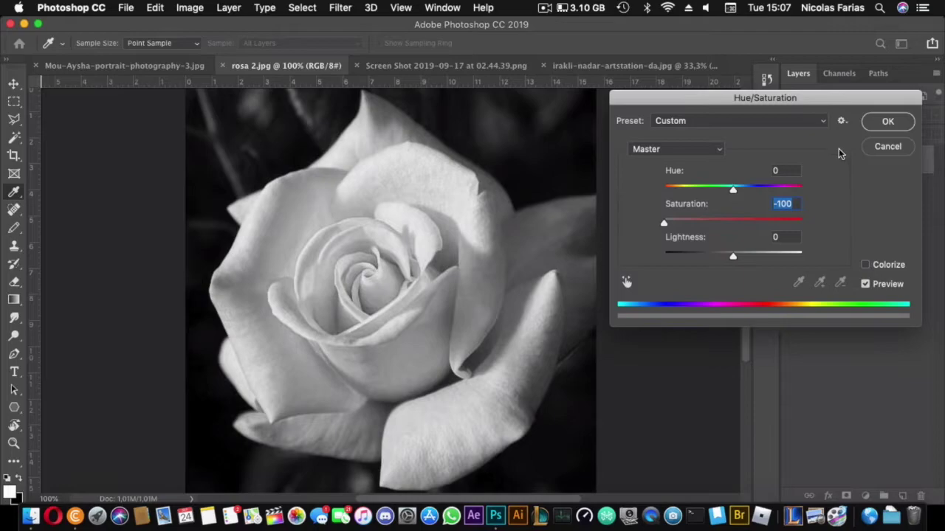
{"action": "left_click_drag", "start_coordinate": [729, 257], "coordinate": [733, 257]}
{"action": "left_click", "coordinate": [888, 146]}
Step: Apply a Black & White adjustment to the rose photo with Reds at -27
{"action": "left_click", "coordinate": [264, 7]}
{"action": "mouse_move", "coordinate": [189, 7]}
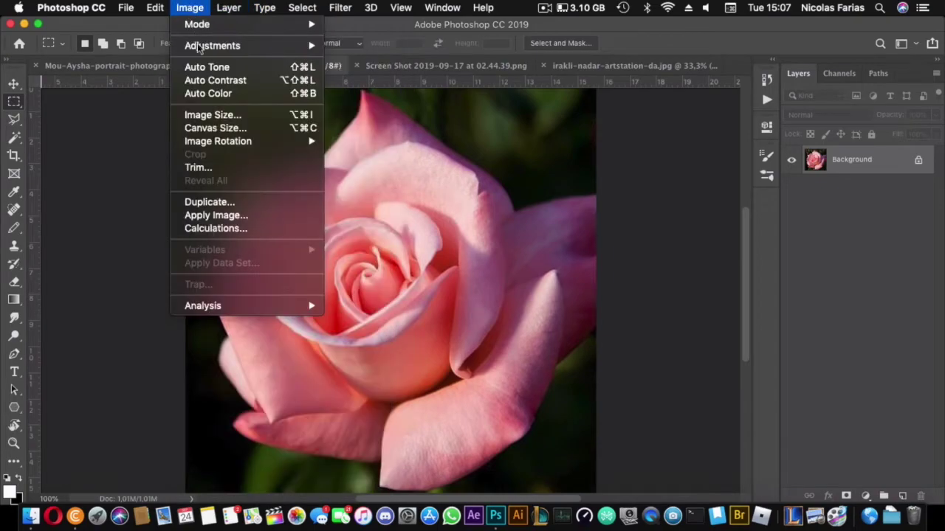
{"action": "mouse_move", "coordinate": [213, 47]}
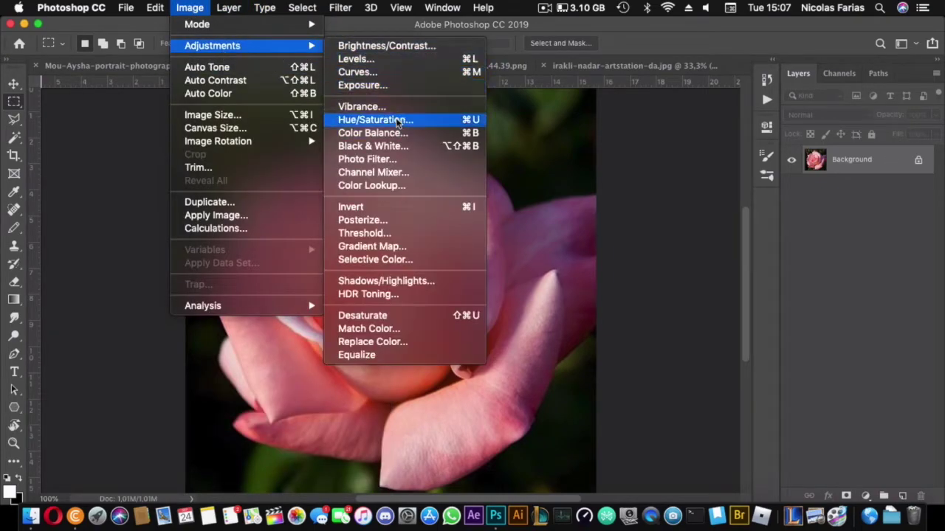
{"action": "left_click", "coordinate": [373, 146]}
{"action": "left_click_drag", "start_coordinate": [707, 161], "coordinate": [683, 164]}
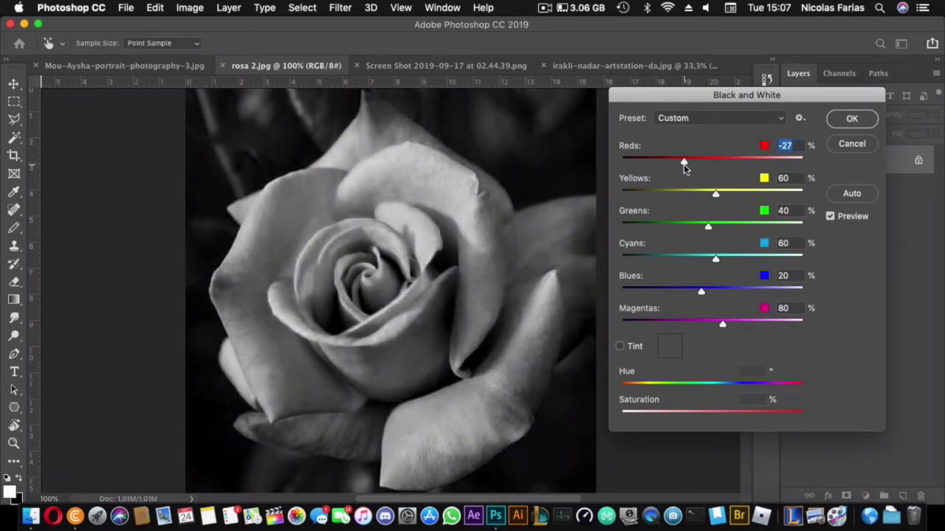
{"action": "left_click", "coordinate": [854, 119]}
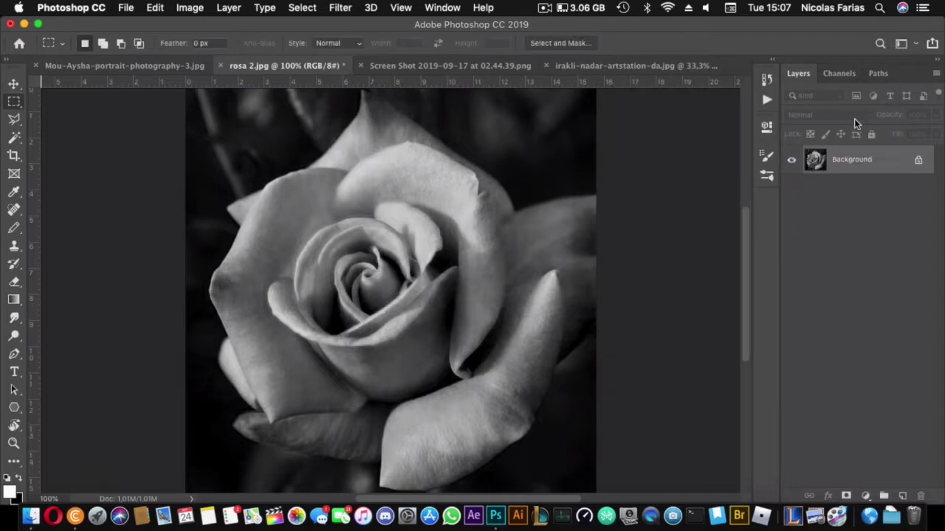
Step: Preview Posterize on the black-and-white rose at 4, 5, 31 and 92 levels, and cancel it
{"action": "left_click", "coordinate": [189, 8]}
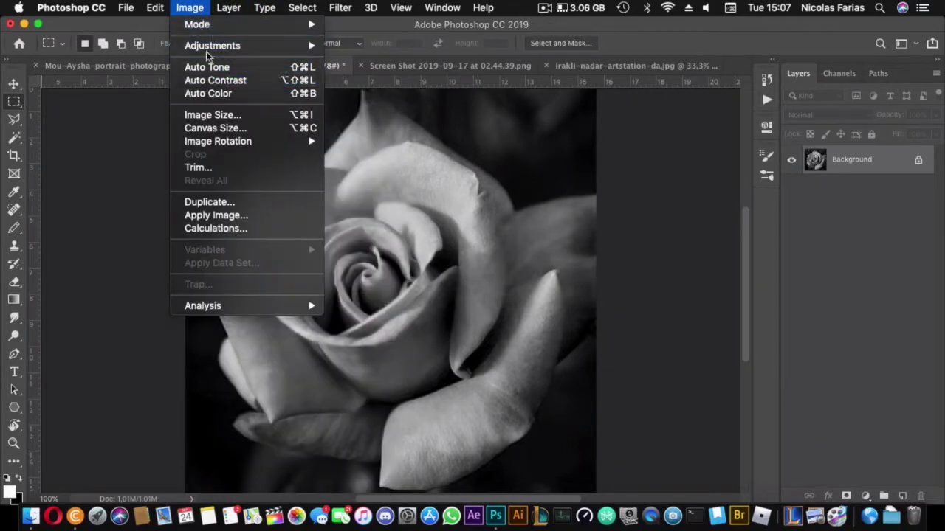
{"action": "mouse_move", "coordinate": [208, 48]}
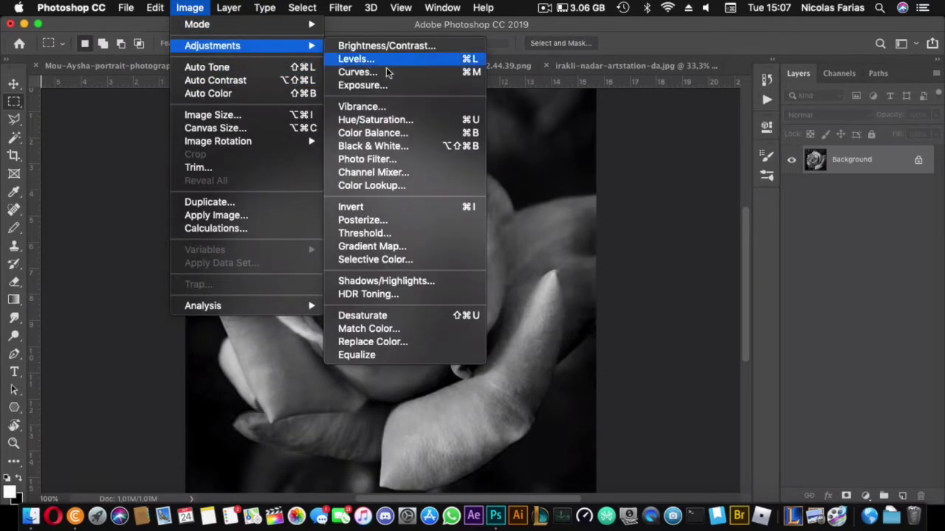
{"action": "left_click", "coordinate": [389, 220]}
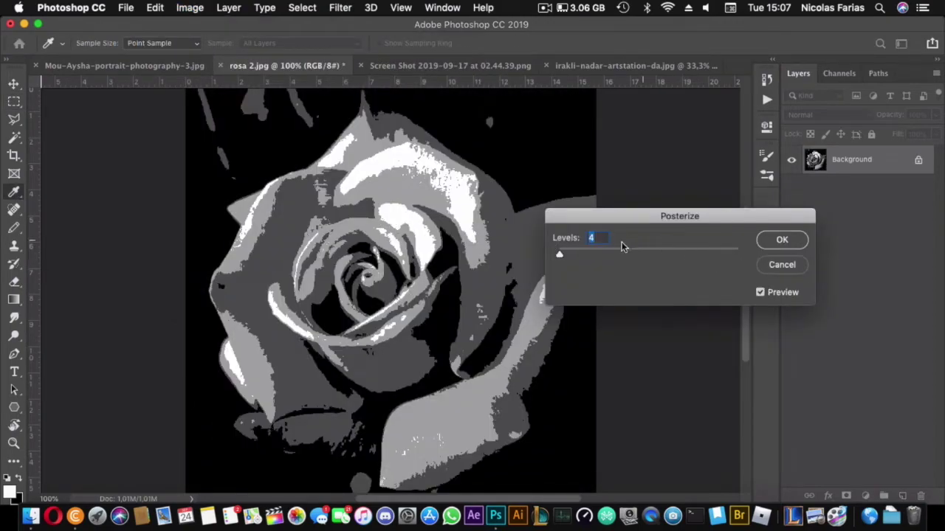
{"action": "left_click_drag", "start_coordinate": [560, 256], "coordinate": [560, 256]}
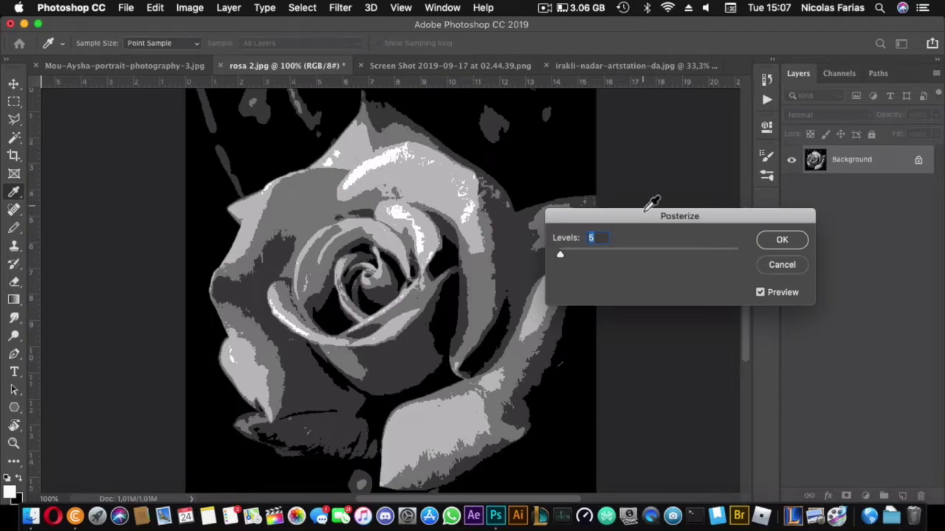
{"action": "left_click_drag", "start_coordinate": [563, 257], "coordinate": [577, 255]}
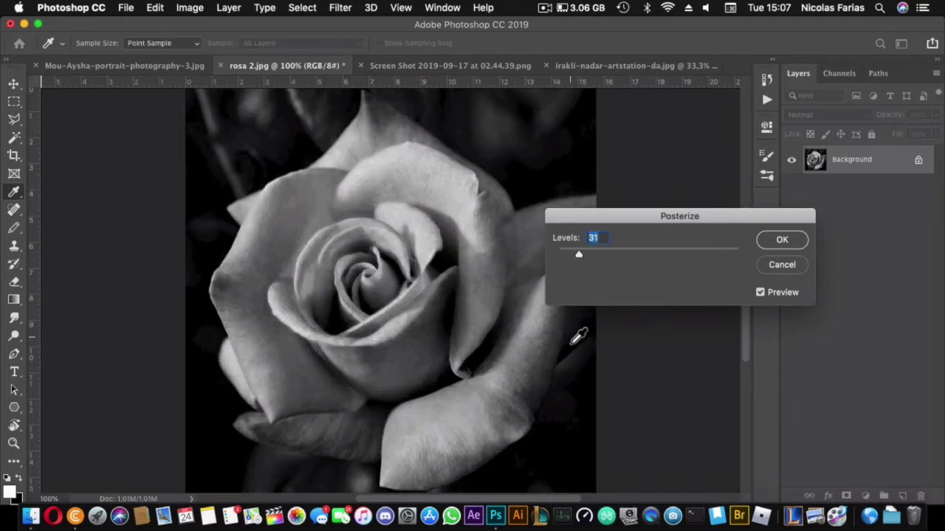
{"action": "left_click_drag", "start_coordinate": [578, 258], "coordinate": [623, 257]}
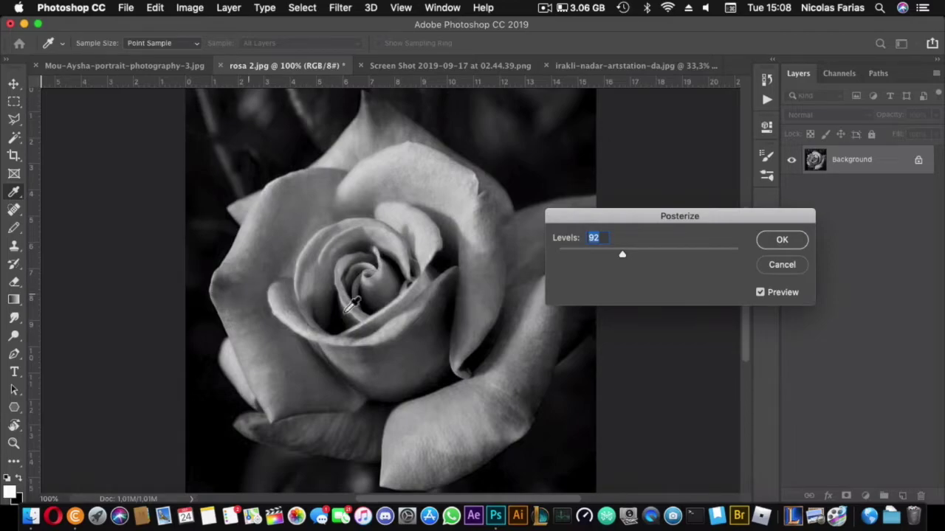
{"action": "left_click", "coordinate": [782, 265]}
Step: Close the rose photo without saving, and close the document Screen Shot 2019-09-17 at 02.44.39.png
{"action": "key", "text": "m"}
{"action": "left_click", "coordinate": [223, 65]}
{"action": "left_click", "coordinate": [441, 196]}
{"action": "left_click", "coordinate": [399, 65]}
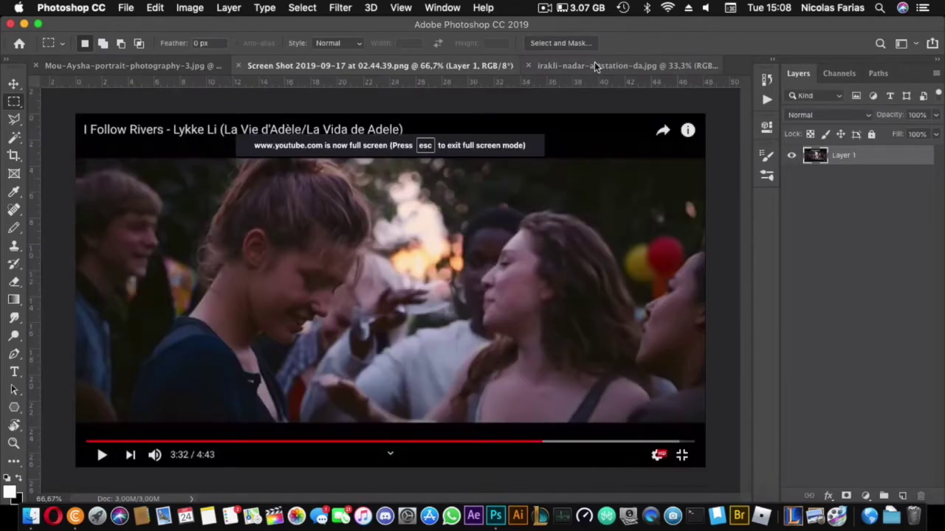
{"action": "left_click", "coordinate": [595, 65]}
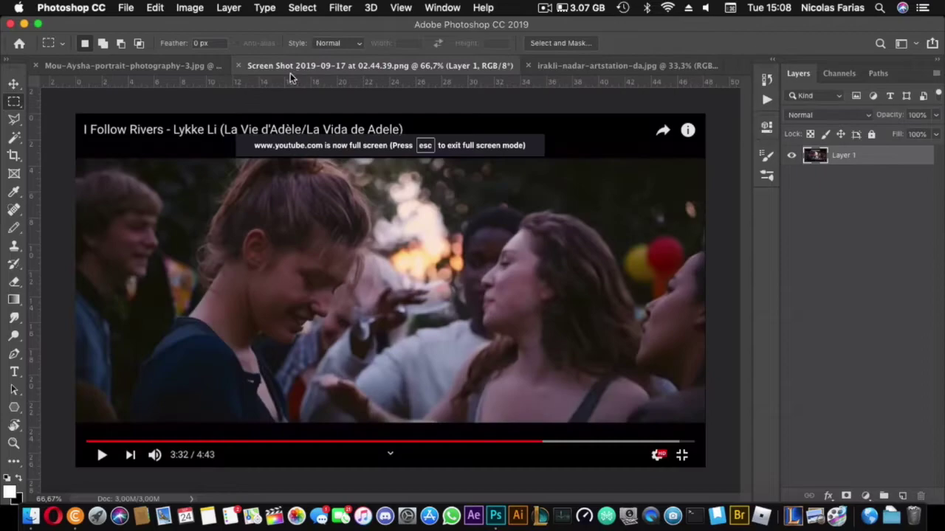
{"action": "key", "text": "super+w"}
Step: Switch to the portrait of the girl in the green headscarf and fully desaturate it with Hue/Saturation
{"action": "left_click", "coordinate": [190, 64]}
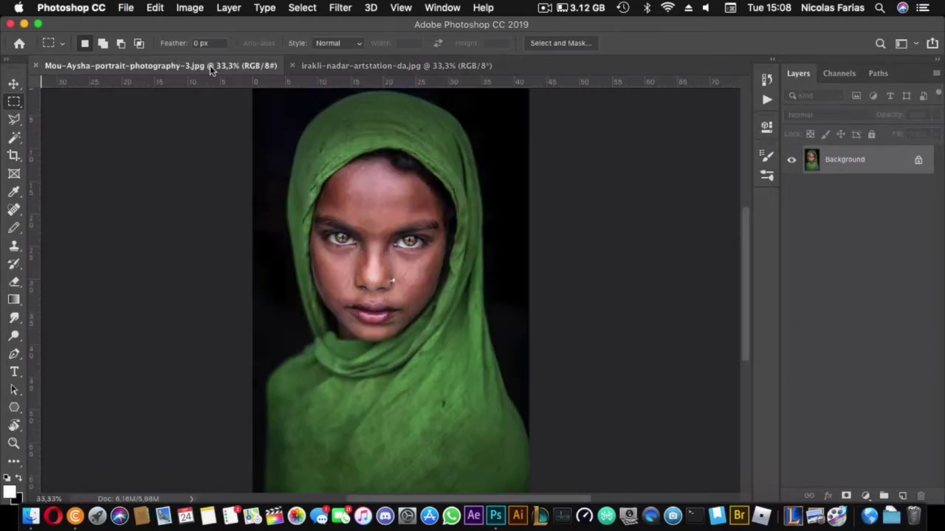
{"action": "left_click", "coordinate": [171, 7]}
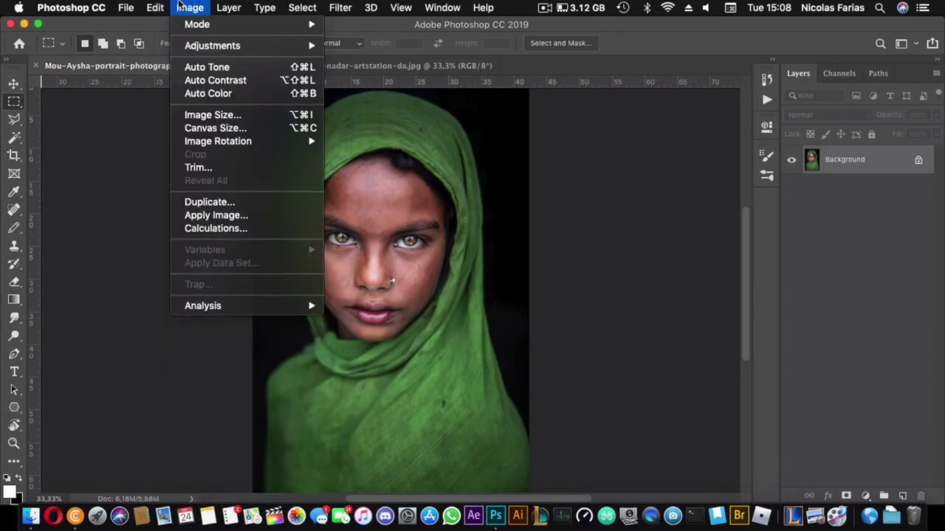
{"action": "key", "text": "super+u"}
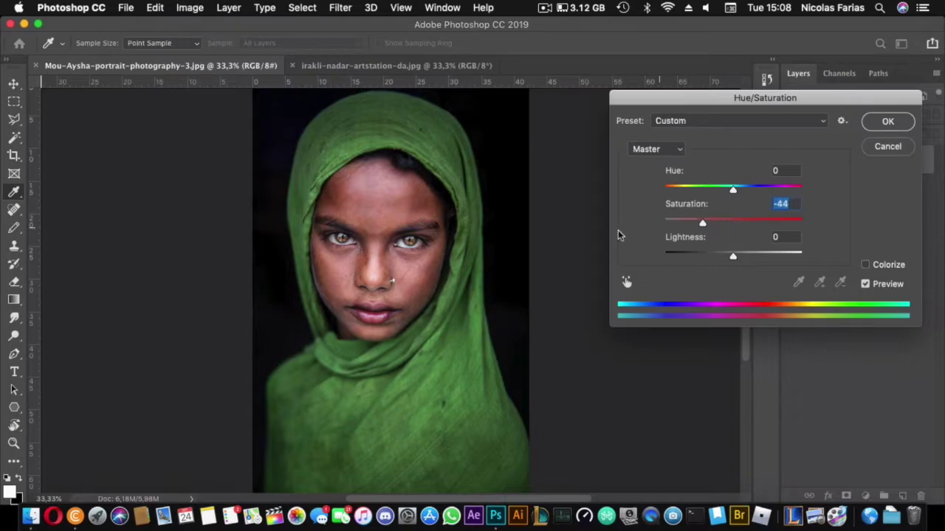
{"action": "left_click_drag", "start_coordinate": [733, 223], "coordinate": [663, 222]}
{"action": "left_click", "coordinate": [888, 122]}
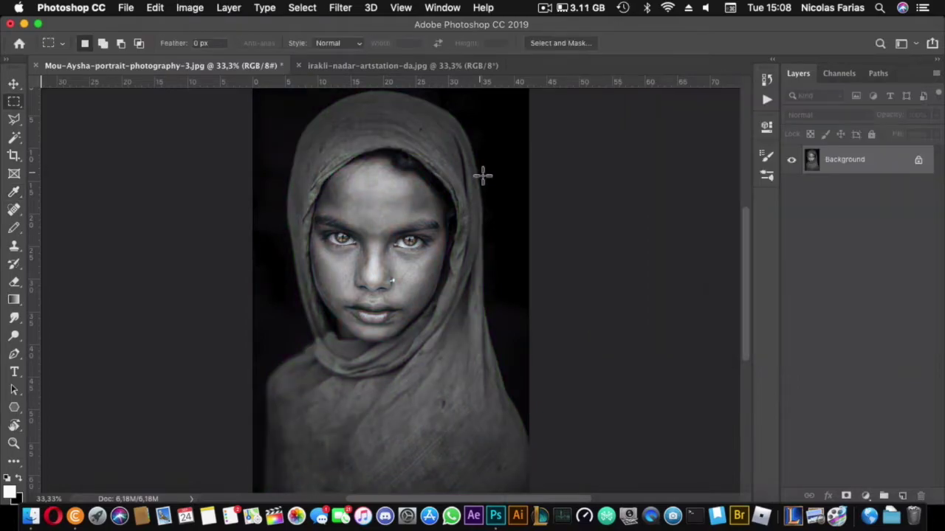
Step: Compare Posterize at 4 and 5 levels on the girl's portrait, and apply it with 36 levels
{"action": "left_click", "coordinate": [189, 7]}
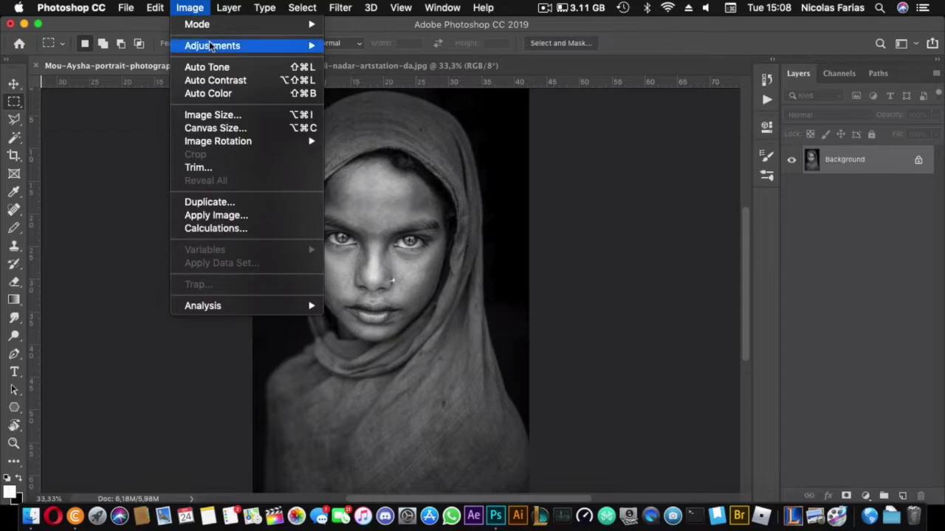
{"action": "mouse_move", "coordinate": [212, 46]}
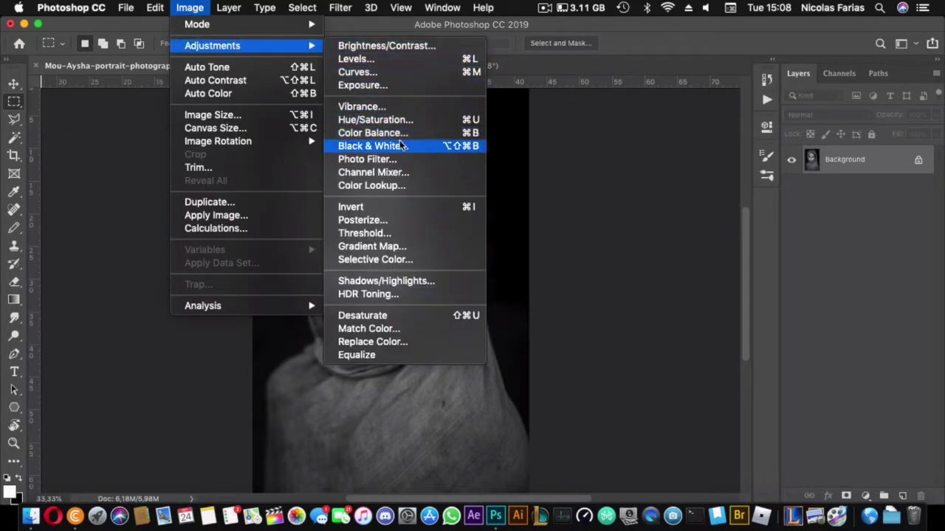
{"action": "left_click", "coordinate": [395, 221]}
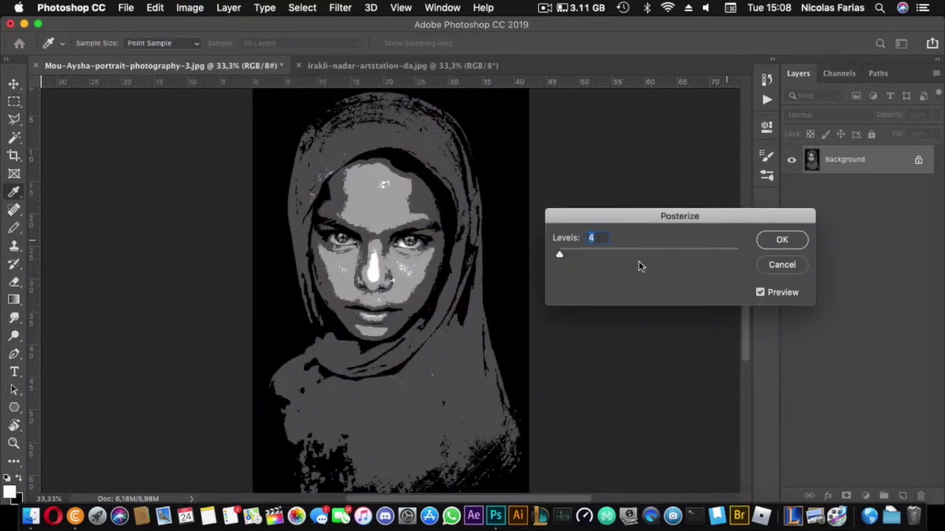
{"action": "left_click_drag", "start_coordinate": [558, 258], "coordinate": [560, 257]}
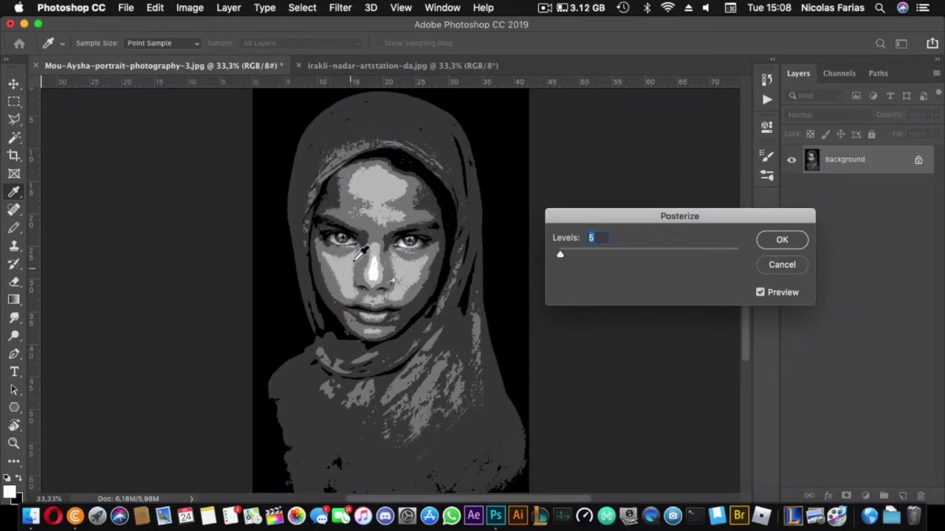
{"action": "left_click_drag", "start_coordinate": [561, 256], "coordinate": [581, 258]}
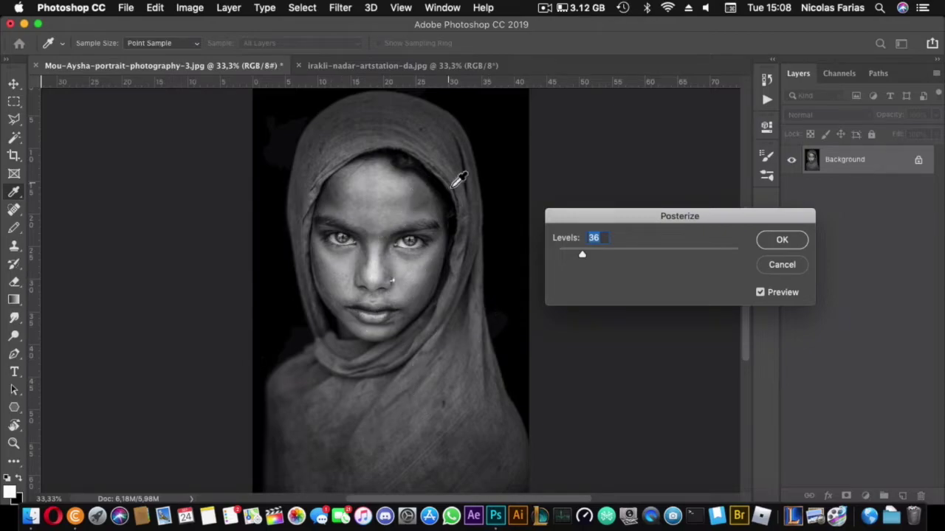
{"action": "left_click", "coordinate": [781, 241]}
Step: Close the girl's headscarf portrait without saving its changes
{"action": "key", "text": "m"}
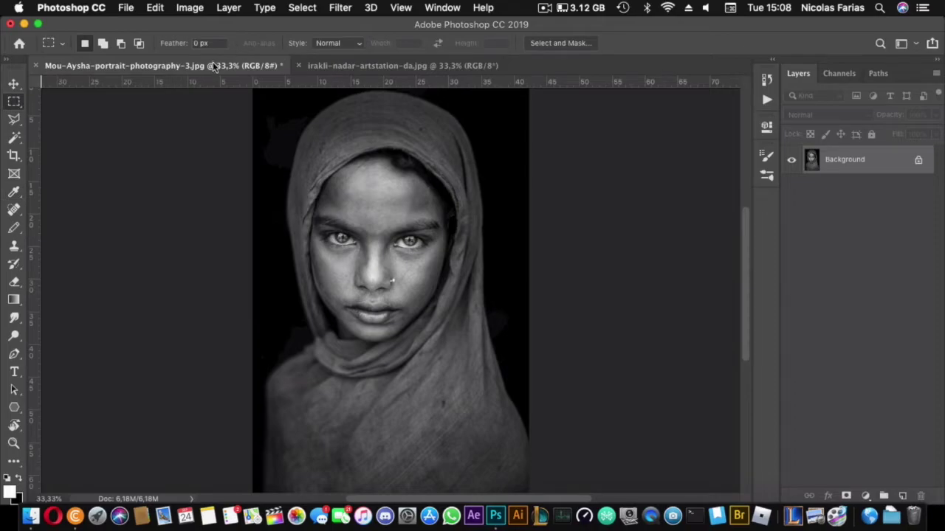
{"action": "key", "text": "super+w"}
{"action": "left_click", "coordinate": [432, 197]}
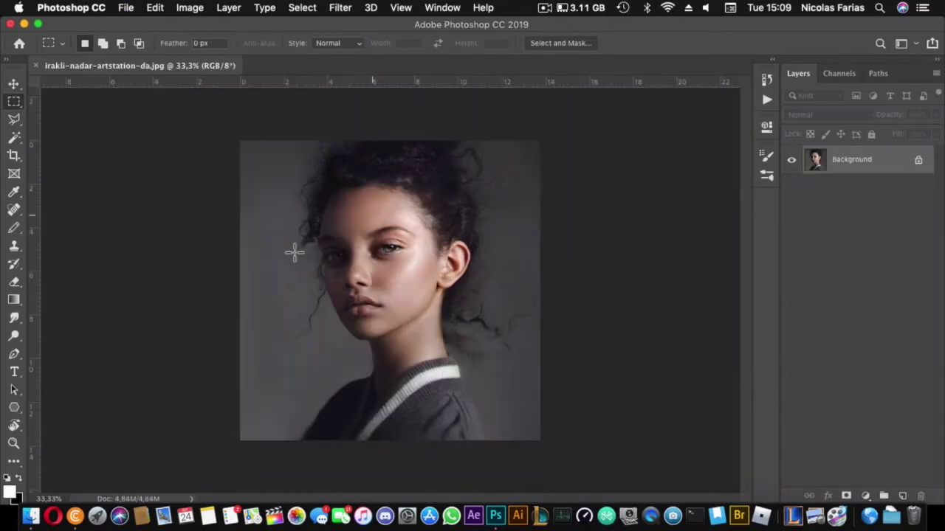
Step: Apply a Black & White adjustment to the portrait of the curly-haired woman with Reds at -16
{"action": "left_click", "coordinate": [221, 6]}
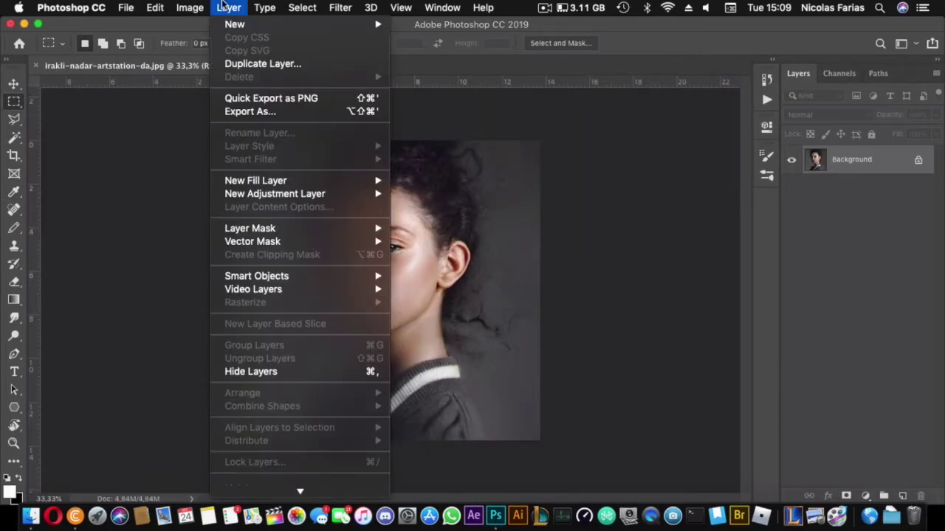
{"action": "mouse_move", "coordinate": [201, 8]}
{"action": "mouse_move", "coordinate": [215, 45]}
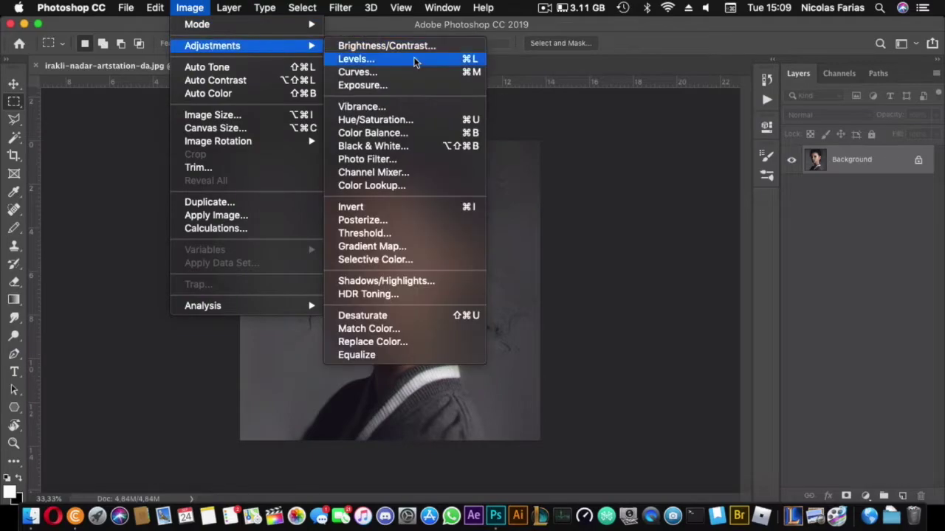
{"action": "left_click", "coordinate": [411, 151]}
{"action": "left_click_drag", "start_coordinate": [711, 160], "coordinate": [687, 166]}
{"action": "mouse_move", "coordinate": [716, 196]}
{"action": "left_mouse_down"}
{"action": "mouse_move", "coordinate": [677, 201]}
{"action": "mouse_move", "coordinate": [715, 197]}
{"action": "left_mouse_up"}
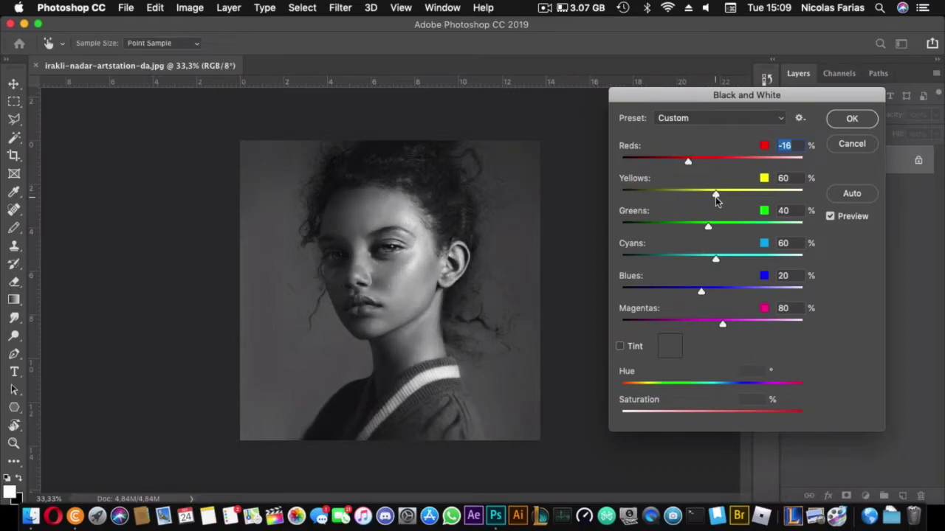
{"action": "left_click", "coordinate": [851, 120]}
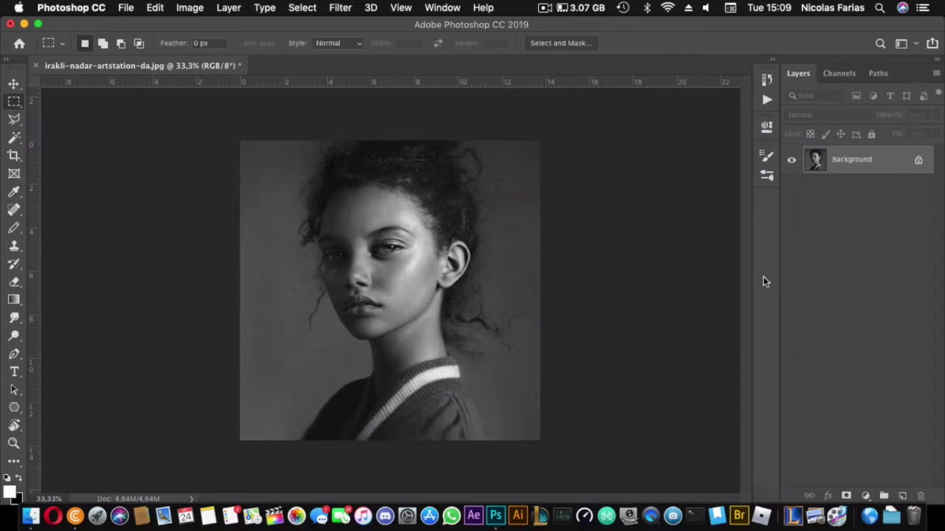
{"action": "left_click", "coordinate": [222, 7]}
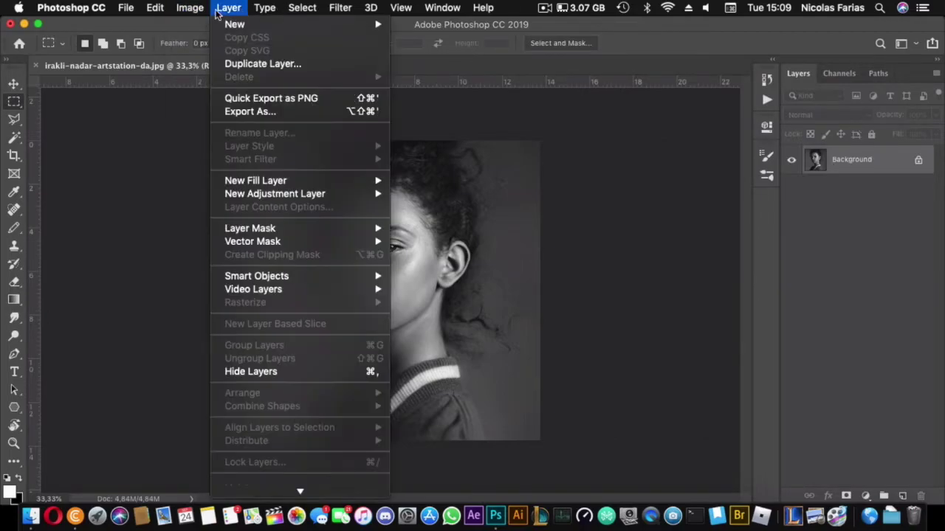
{"action": "mouse_move", "coordinate": [189, 8]}
{"action": "left_click", "coordinate": [420, 53]}
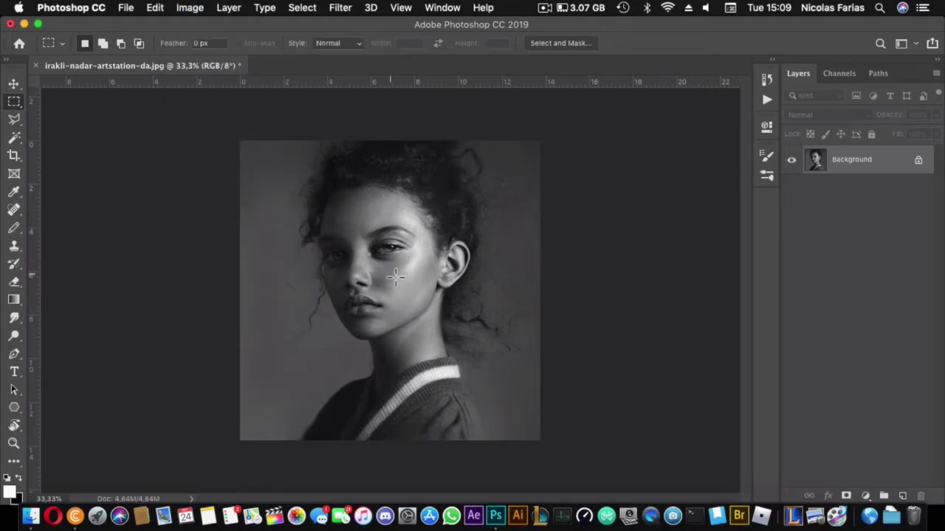
Step: Compare Posterize at 4, 12 and 80 levels on the curly-haired woman's black-and-white portrait, and apply it with a smooth tonal result
{"action": "key", "text": "super+plus"}
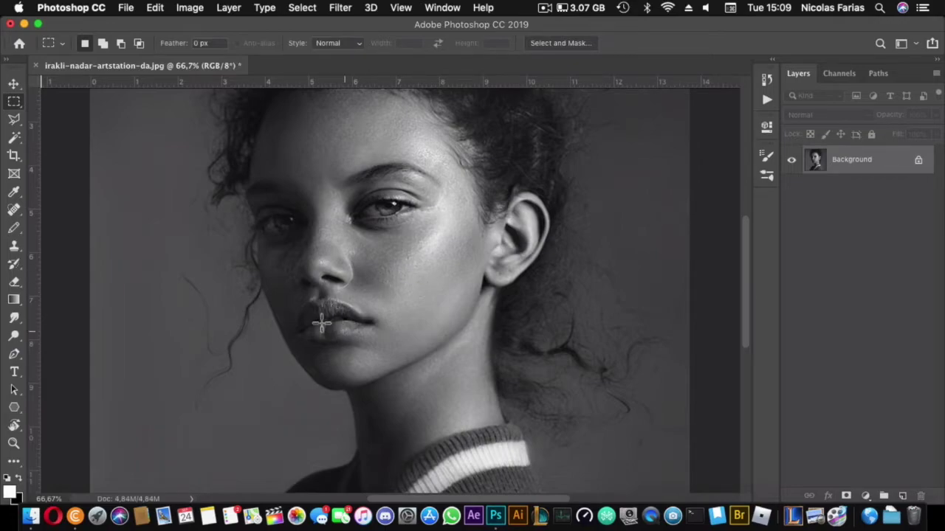
{"action": "left_click", "coordinate": [229, 7]}
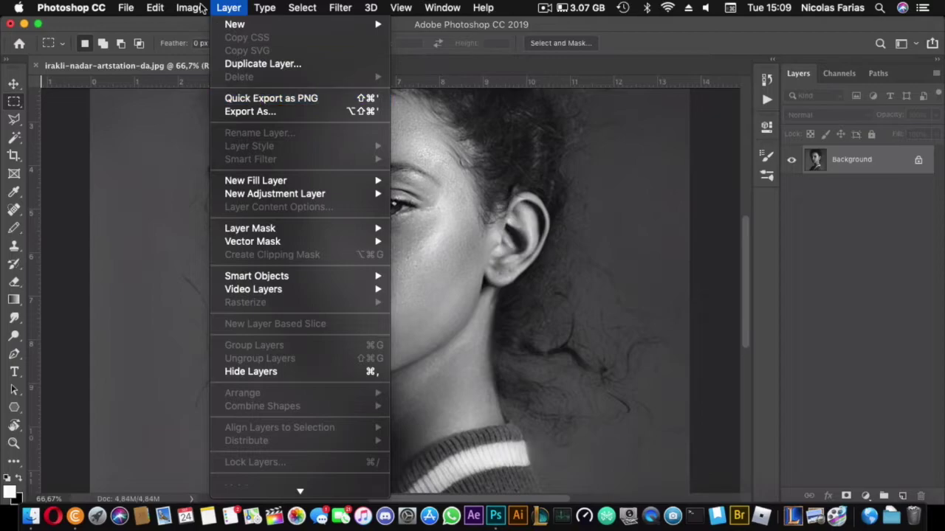
{"action": "mouse_move", "coordinate": [190, 7]}
{"action": "mouse_move", "coordinate": [221, 45]}
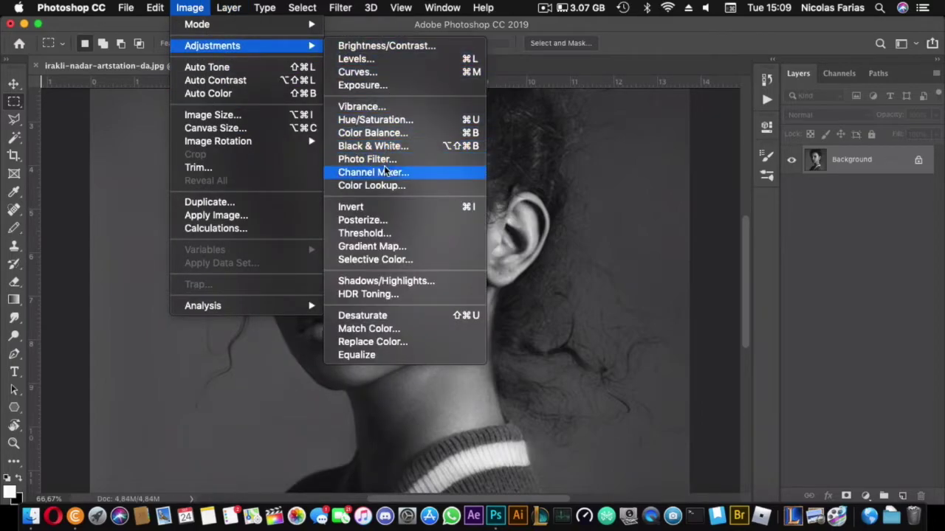
{"action": "left_click", "coordinate": [361, 220]}
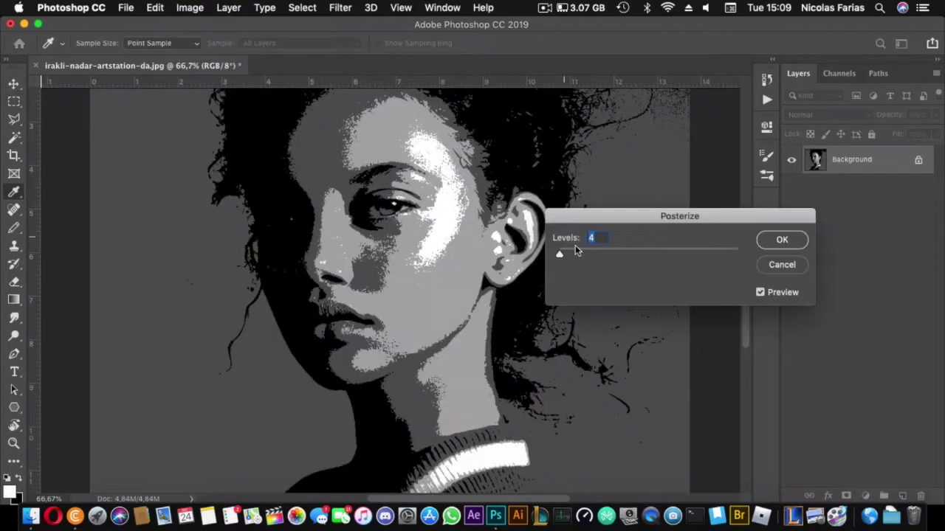
{"action": "left_click_drag", "start_coordinate": [560, 252], "coordinate": [565, 256]}
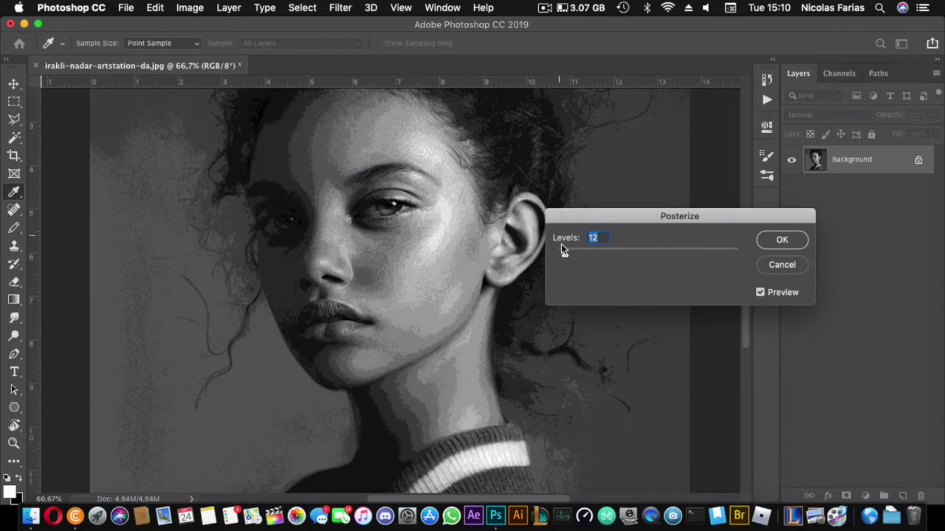
{"action": "mouse_move", "coordinate": [565, 255]}
{"action": "left_mouse_down"}
{"action": "mouse_move", "coordinate": [606, 257]}
{"action": "mouse_move", "coordinate": [561, 255]}
{"action": "mouse_move", "coordinate": [590, 256]}
{"action": "mouse_move", "coordinate": [564, 256]}
{"action": "mouse_move", "coordinate": [579, 255]}
{"action": "left_mouse_up"}
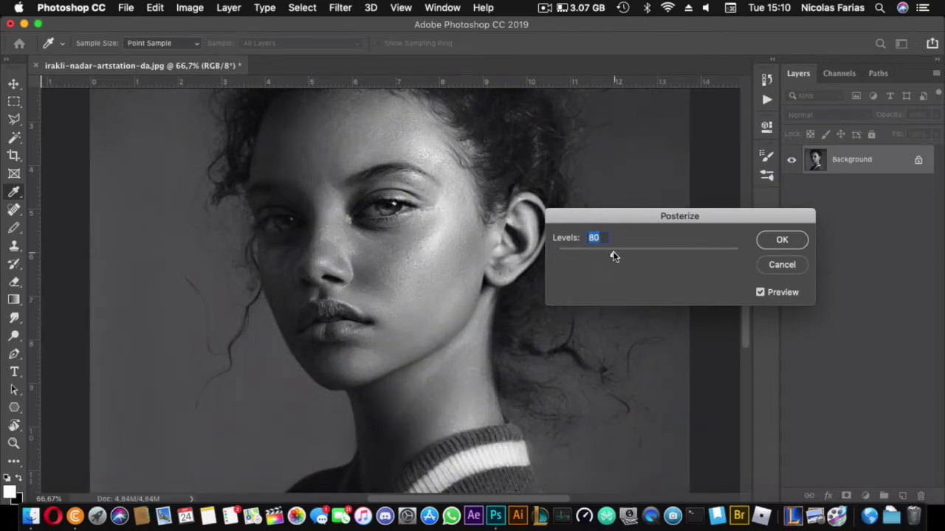
{"action": "mouse_move", "coordinate": [569, 254]}
{"action": "left_mouse_down"}
{"action": "mouse_move", "coordinate": [560, 254]}
{"action": "mouse_move", "coordinate": [576, 252]}
{"action": "left_mouse_up"}
{"action": "left_click", "coordinate": [795, 240]}
{"action": "key", "text": "m"}
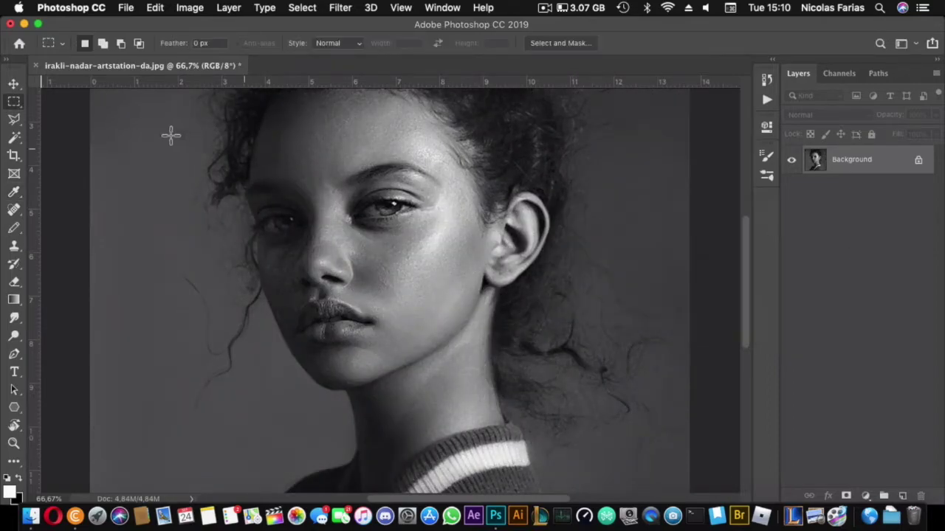